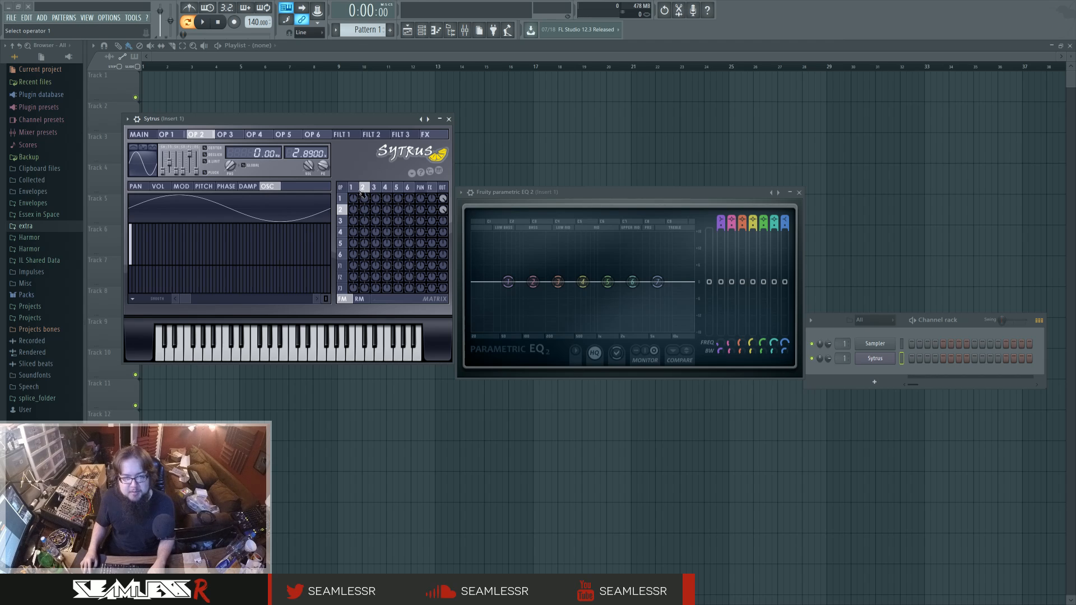
Compare the first two Sytrus operators and set operator 2's frequency ratio to 2.0400.
left_click(168, 135)
left_click(196, 135)
left_click(169, 135)
left_click_drag(164, 163, 164, 169)
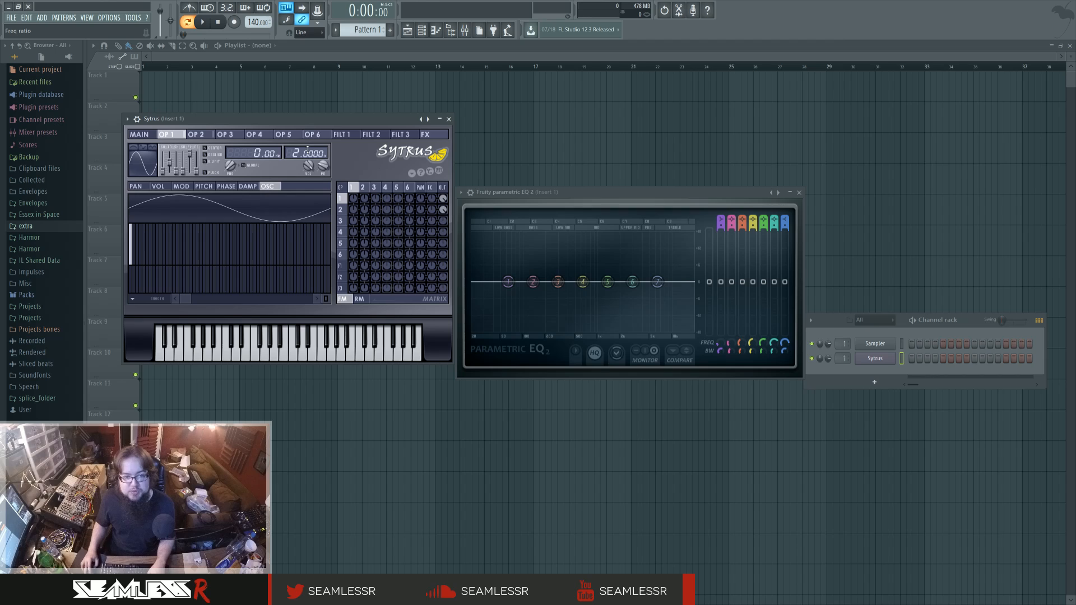
left_click(196, 135)
left_click_drag(312, 154, 311, 154)
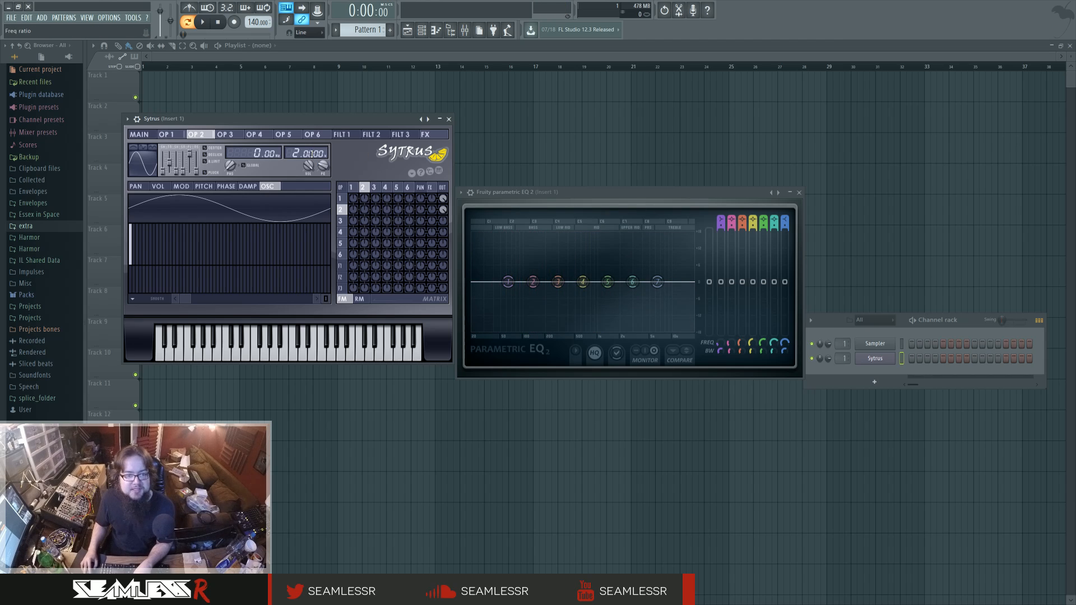
left_click_drag(312, 154, 312, 152)
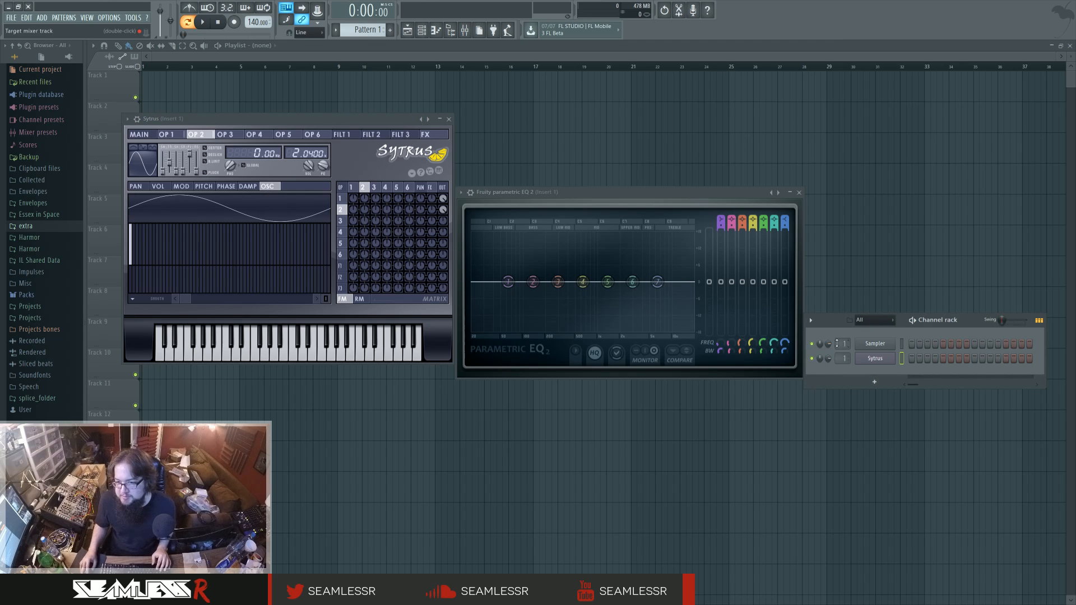
Create an automation clip for the Sampler channel's volume and close the open windows to expose it in the playlist.
right_click(819, 346)
left_click(855, 402)
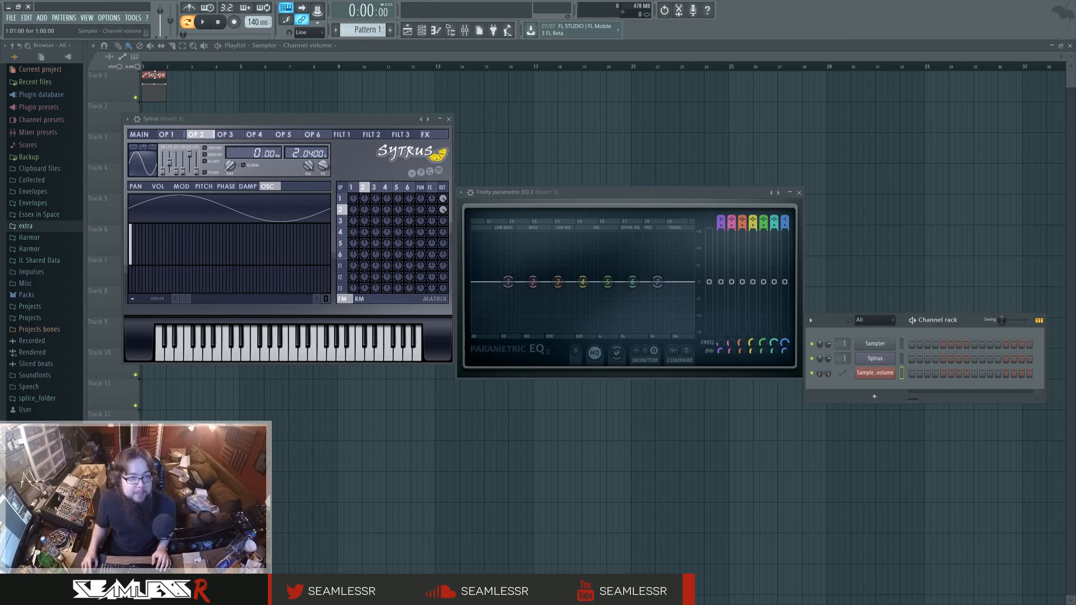
key("F12")
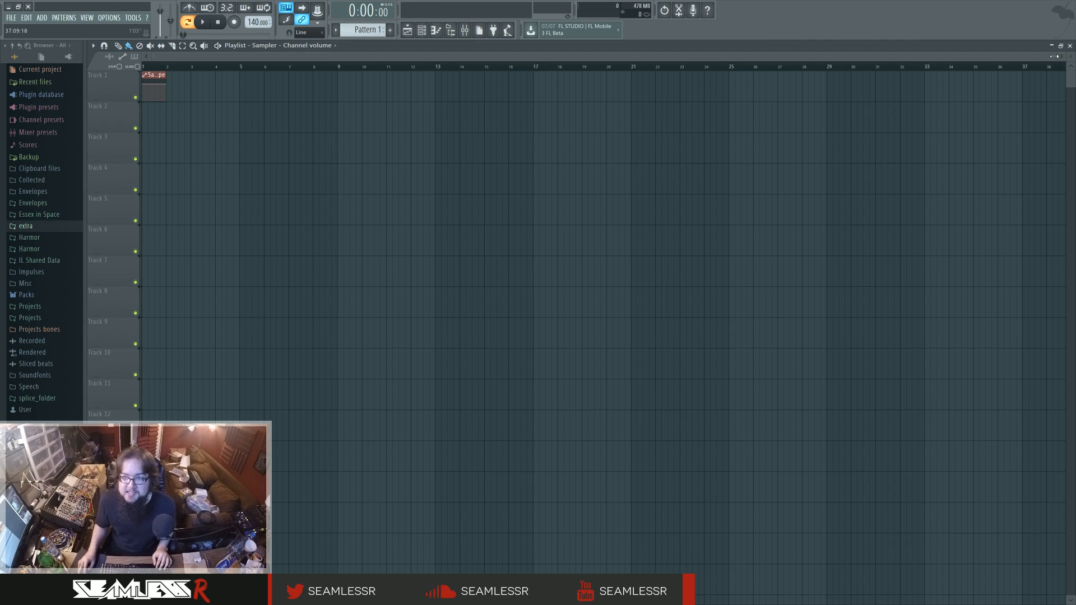
left_click_drag(1056, 57, 212, 58)
scroll(231, 256, "up", 1)
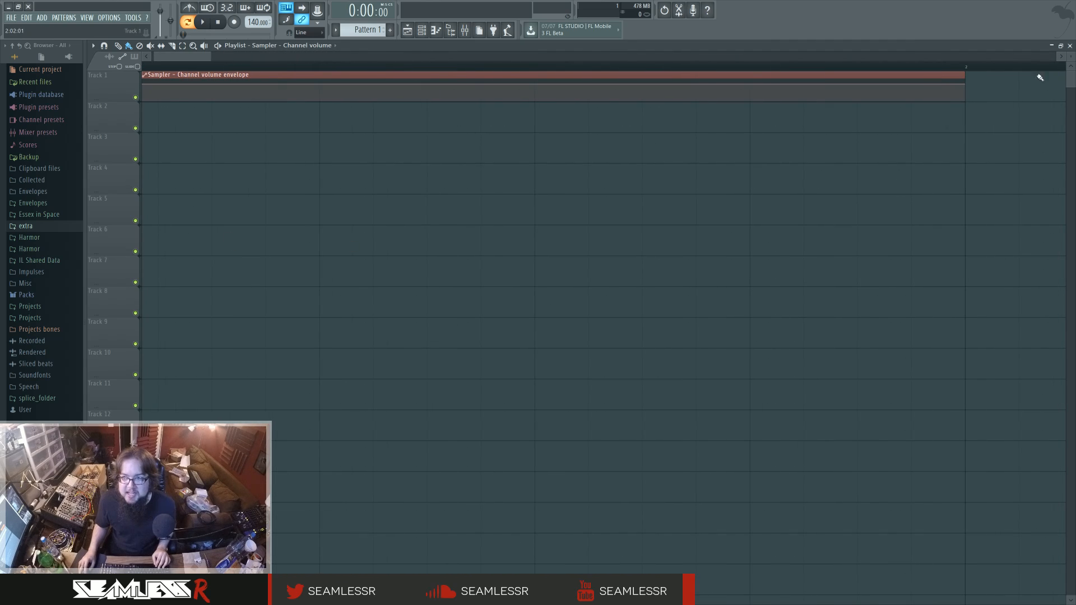
left_click_drag(1071, 57, 1070, 39)
left_click_drag(194, 57, 174, 57)
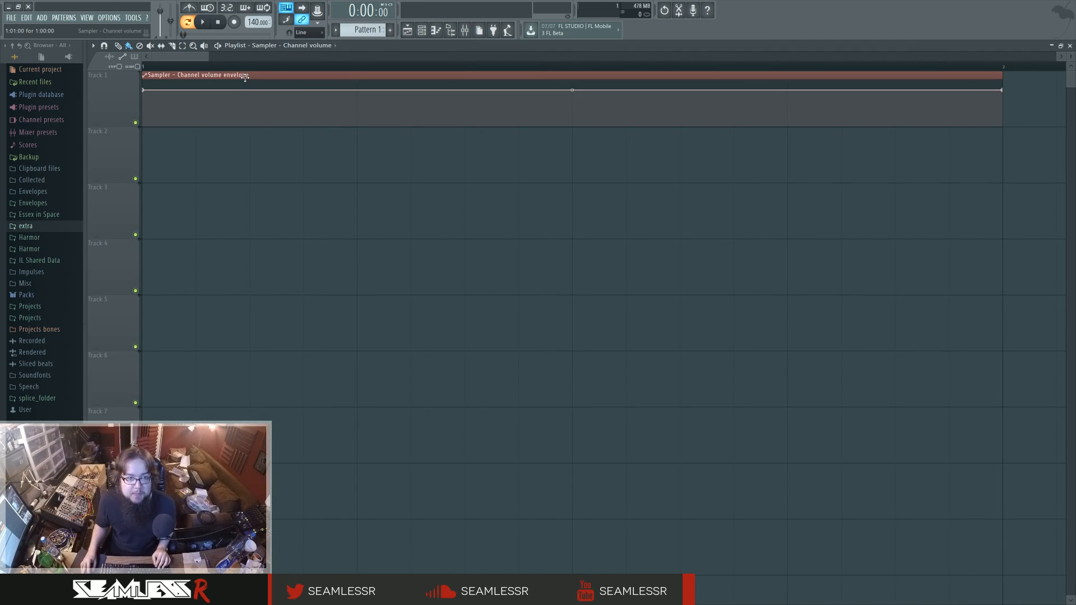
Turn on the LFO in the Sampler volume clip, raise its amount, and add tension for a rounded wave.
double_click(213, 73)
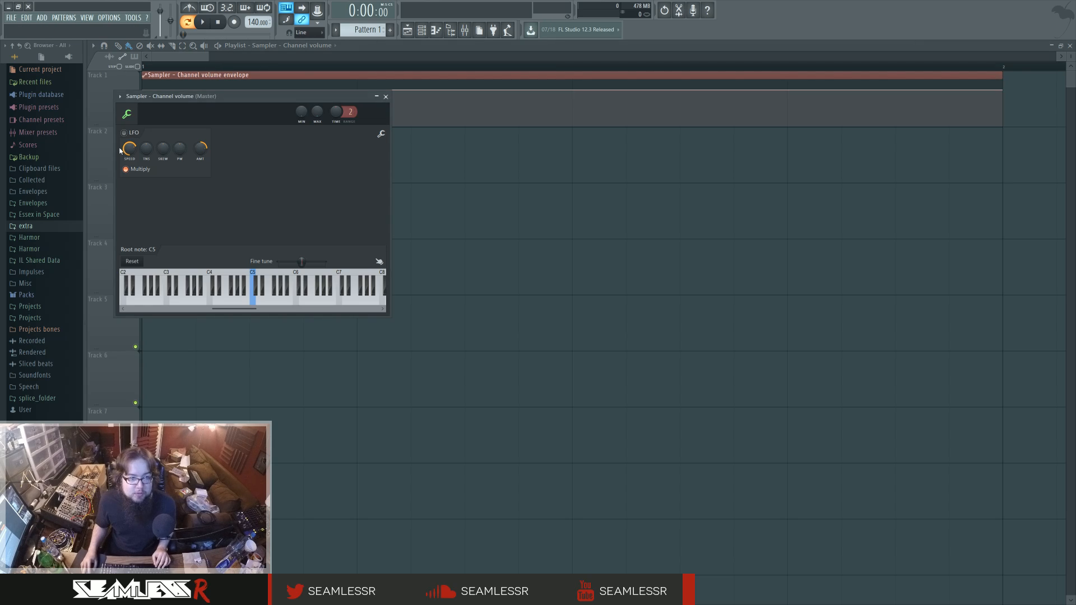
left_click(124, 132)
left_click_drag(200, 149, 200, 112)
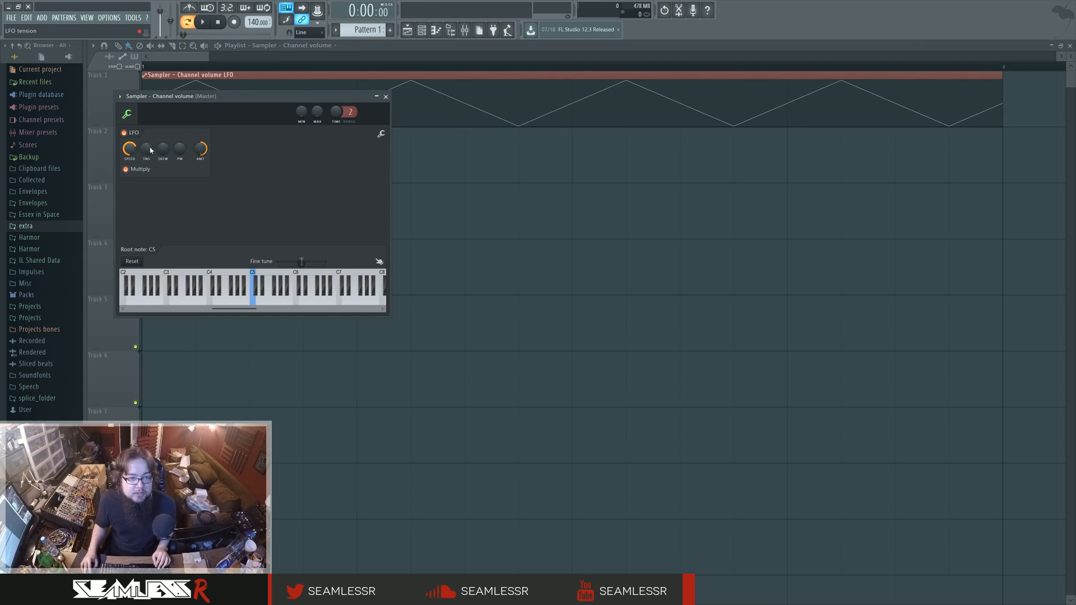
left_click_drag(146, 149, 147, 129)
left_click(385, 97)
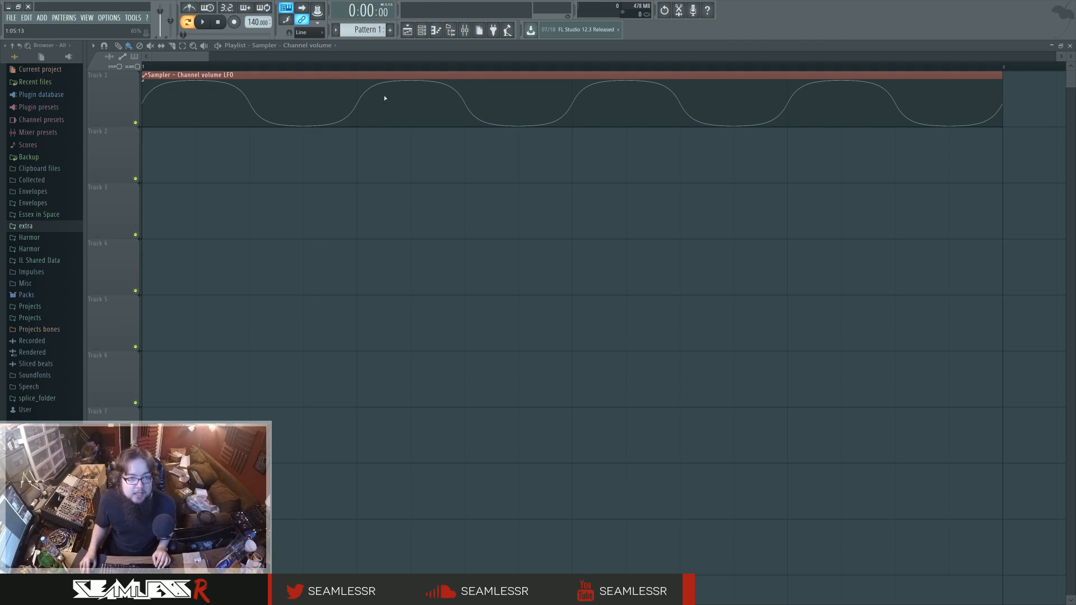
Duplicate the volume LFO clip onto Track 2 and make the copy unique.
left_click(286, 146)
left_click_drag(323, 130, 181, 130)
left_click(144, 131)
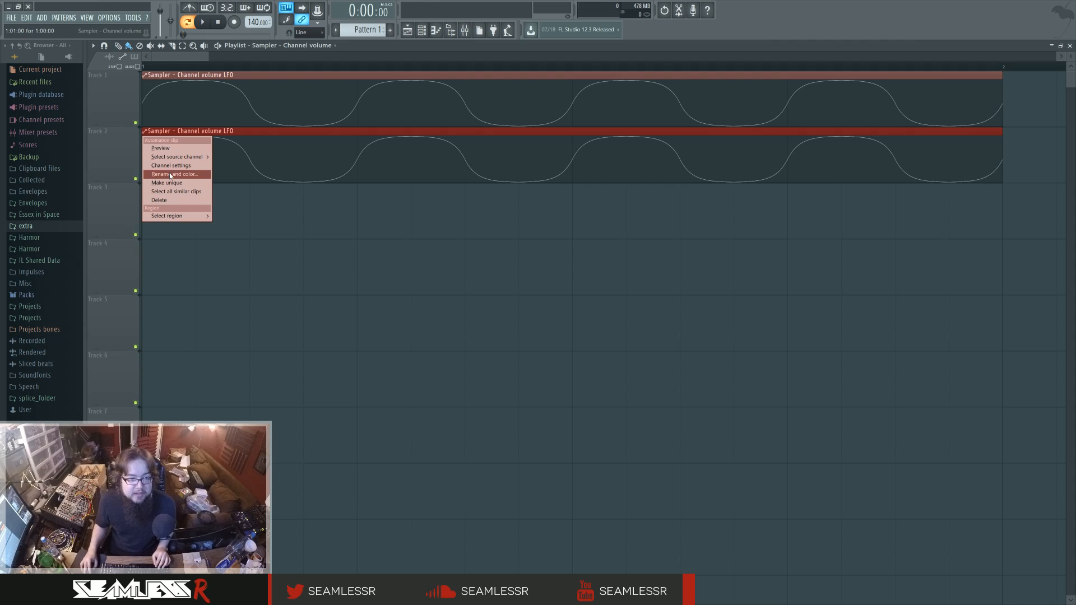
left_click(169, 173)
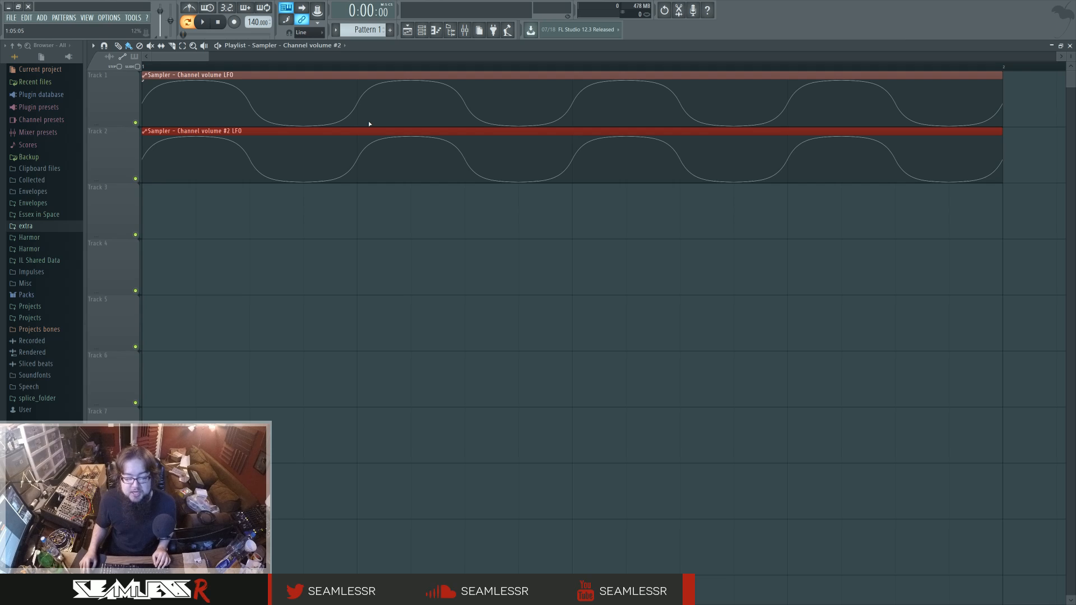
Raise the LFO speed of the Track 2 clip slightly above that of the Track 1 clip.
double_click(305, 131)
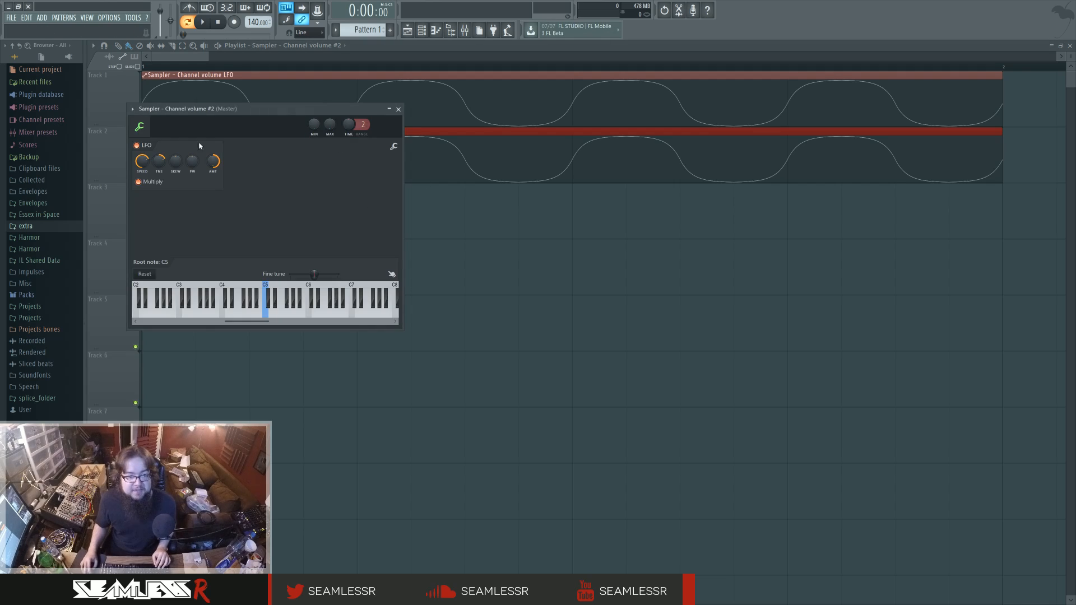
left_click_drag(321, 111, 440, 249)
left_click_drag(260, 299, 260, 290)
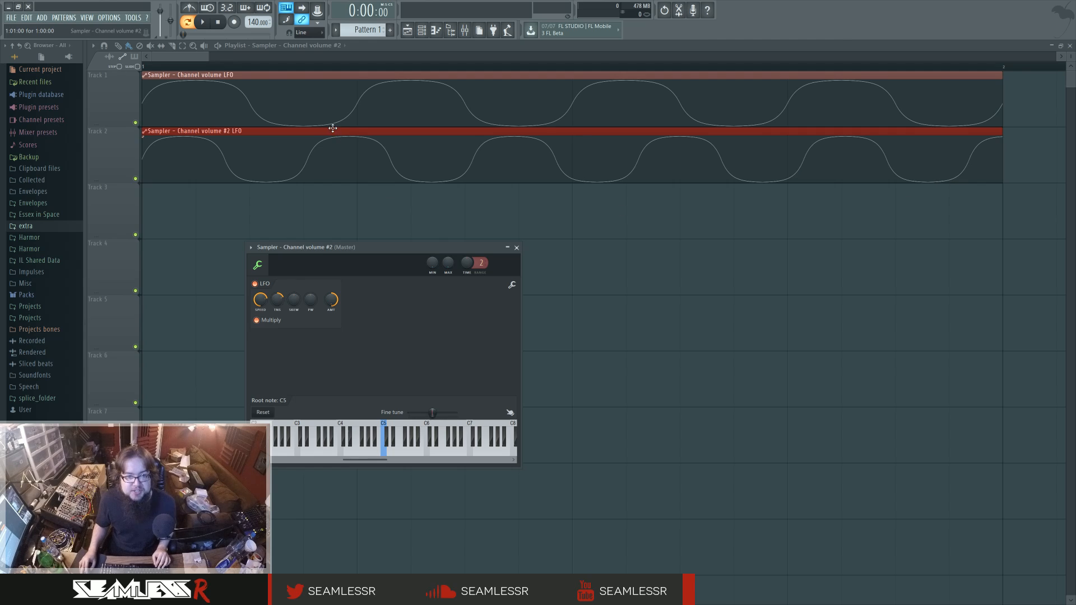
Overlay the second LFO clip on the Track 1 clip and compare the waves both separated and overlapped.
left_click_drag(330, 131, 306, 72)
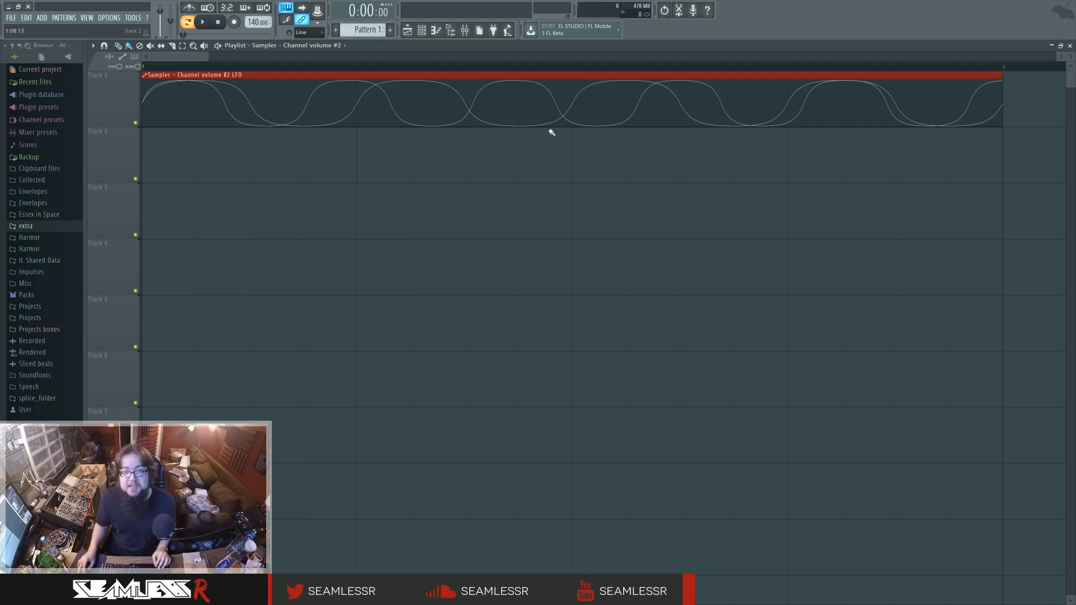
left_click_drag(512, 75, 506, 146)
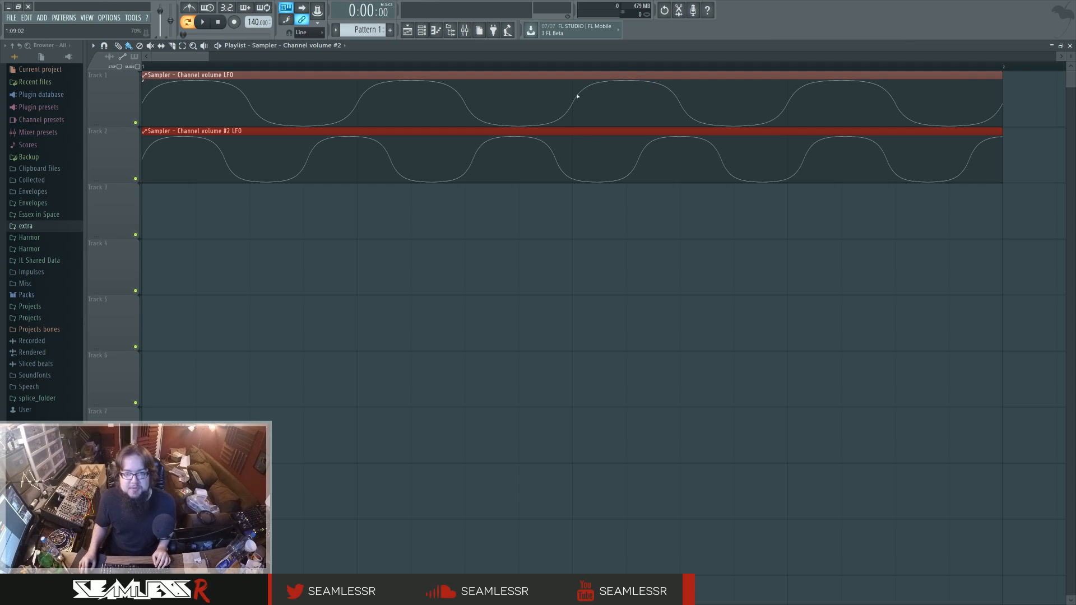
left_click_drag(481, 139, 477, 74)
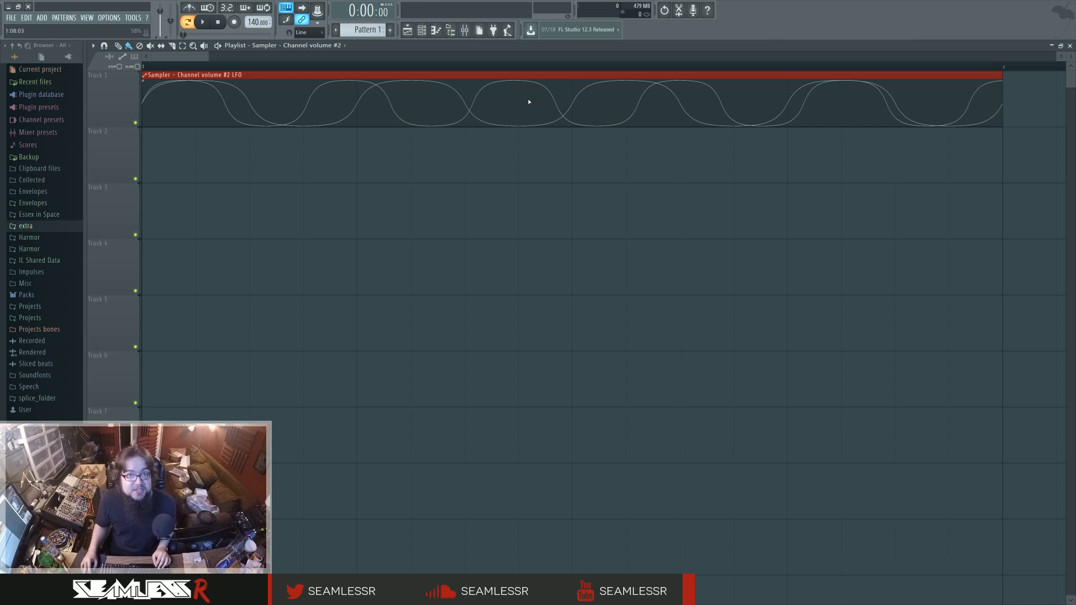
Show Sytrus alongside the Fruity parametric EQ 2 on mixer Insert 1 to examine the synth's output.
left_click(464, 30)
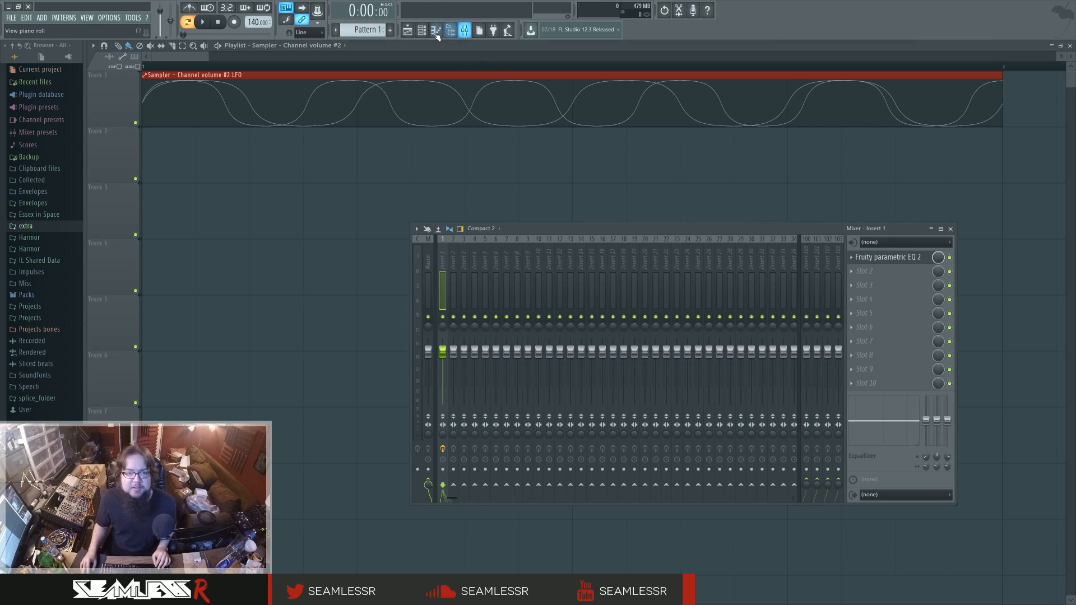
left_click(421, 29)
left_click(887, 359)
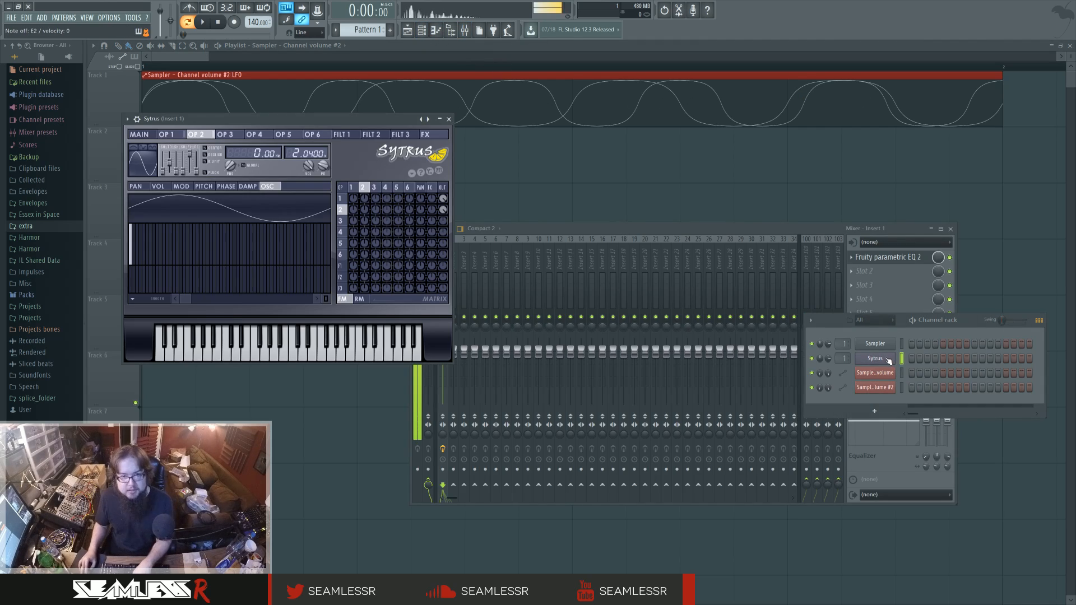
double_click(842, 358)
left_click(886, 259)
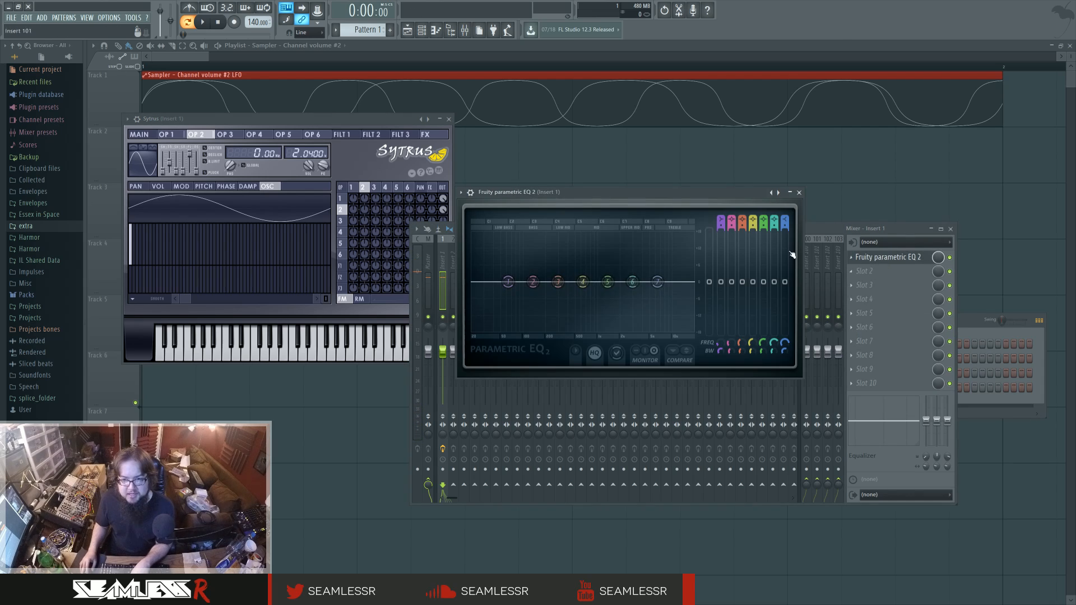
left_click_drag(653, 196, 680, 195)
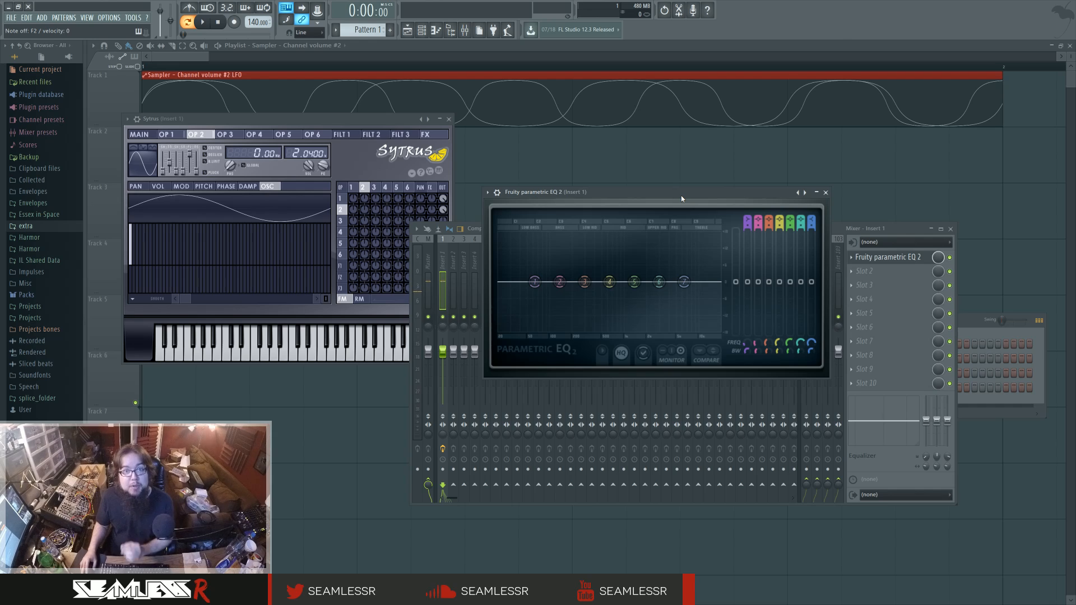
Close the plugin and mixer windows and move the second LFO clip back to Track 2.
key("F12")
left_click_drag(500, 128, 496, 153)
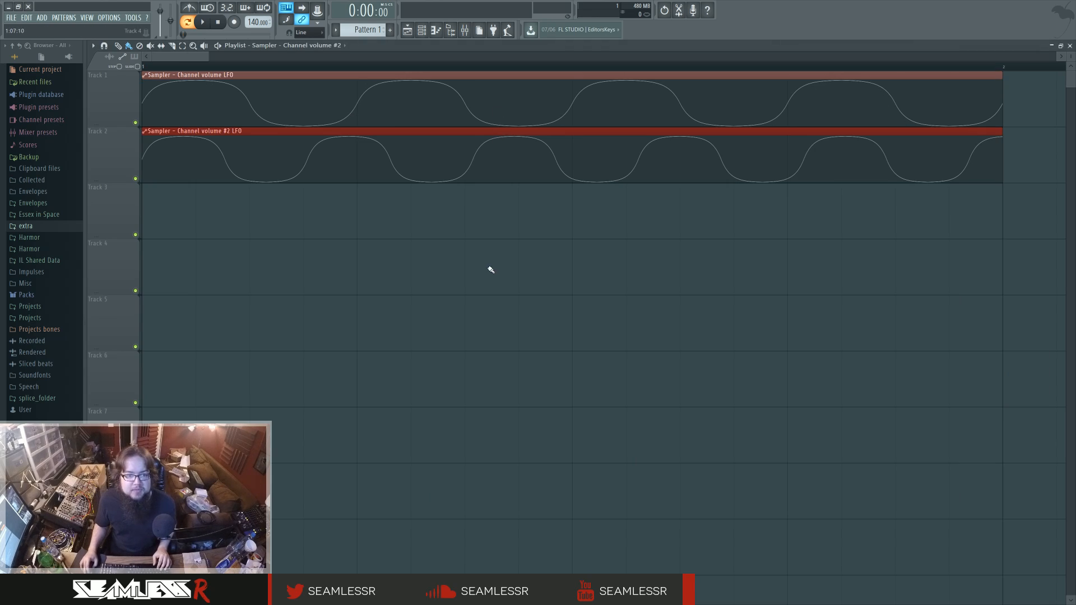
double_click(344, 132)
mouse_move(296, 131)
left_mouse_down()
mouse_move(305, 130)
mouse_move(279, 130)
left_mouse_up()
left_click_drag(243, 76, 209, 74)
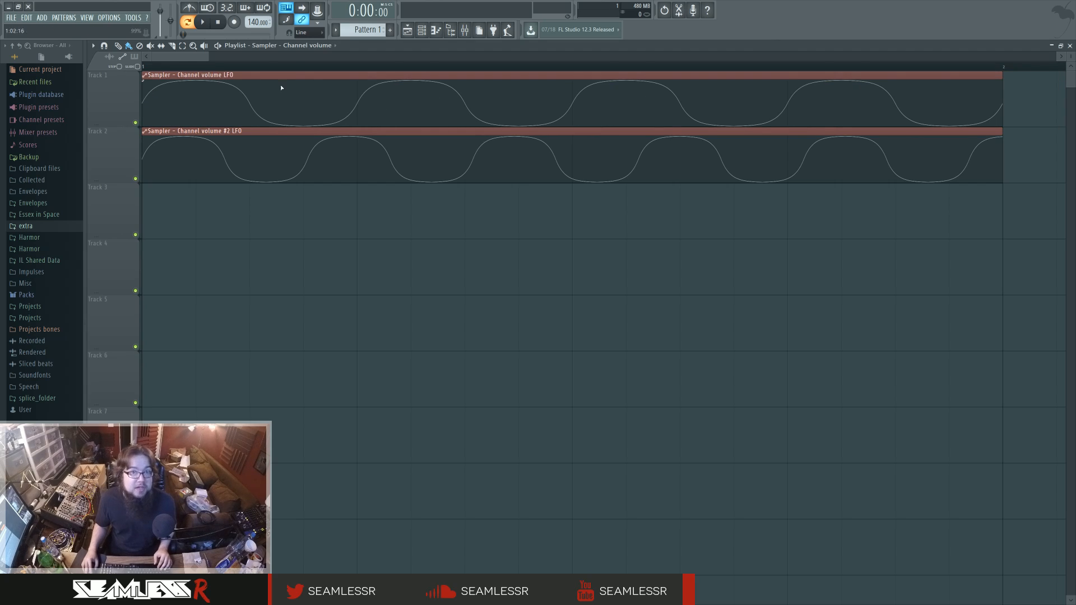
left_click_drag(335, 131, 294, 132)
Raise the second clip's LFO speed to exactly twice the first clip's and overlay it on Track 1.
double_click(314, 130)
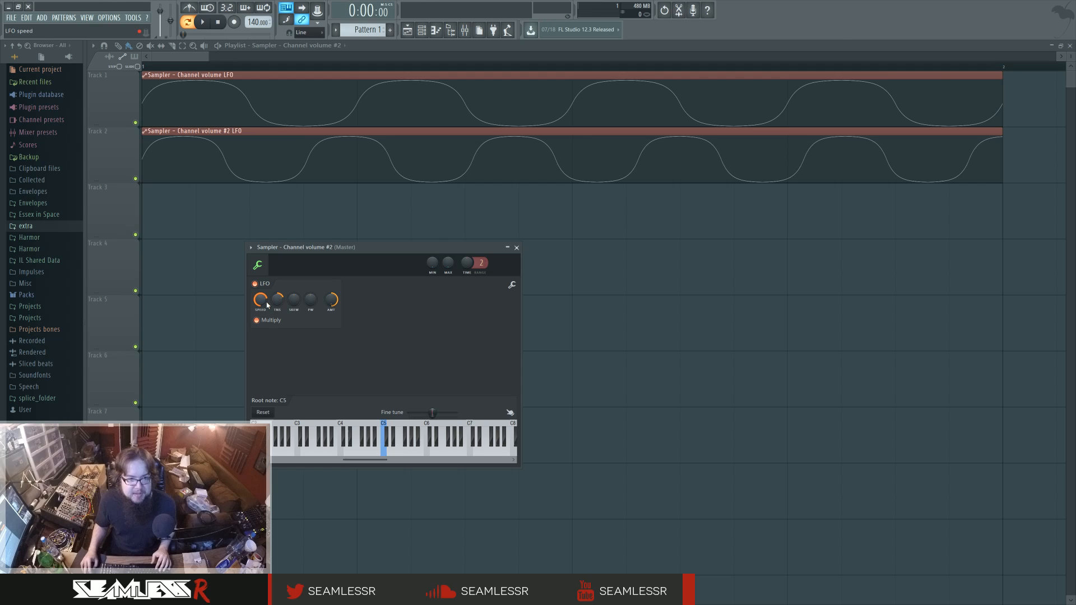
mouse_move(263, 303)
left_mouse_down()
mouse_move(263, 288)
mouse_move(265, 308)
left_mouse_up()
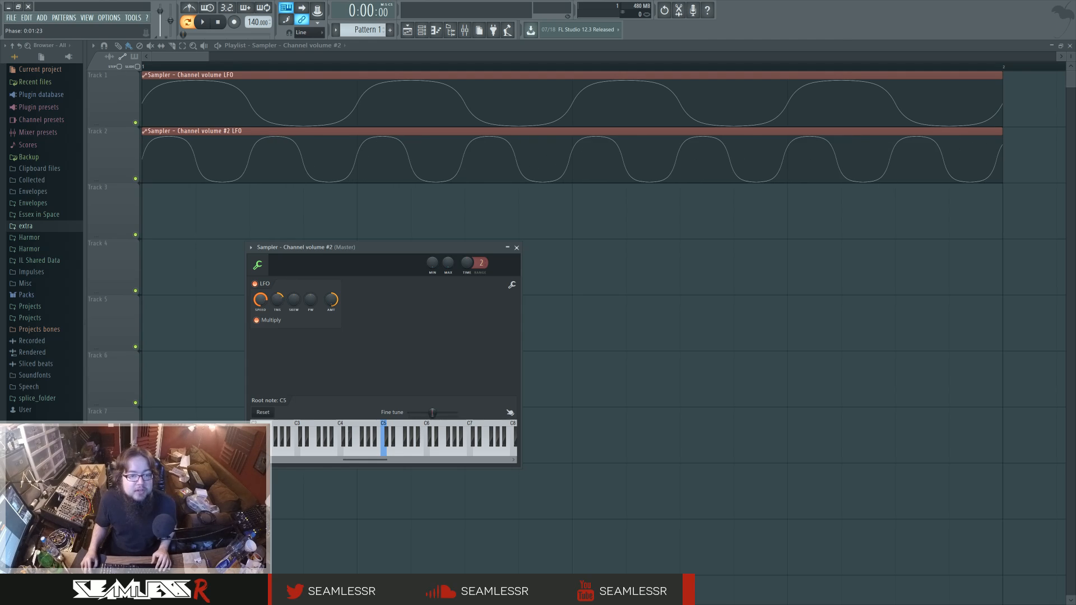
left_click_drag(365, 139, 348, 65)
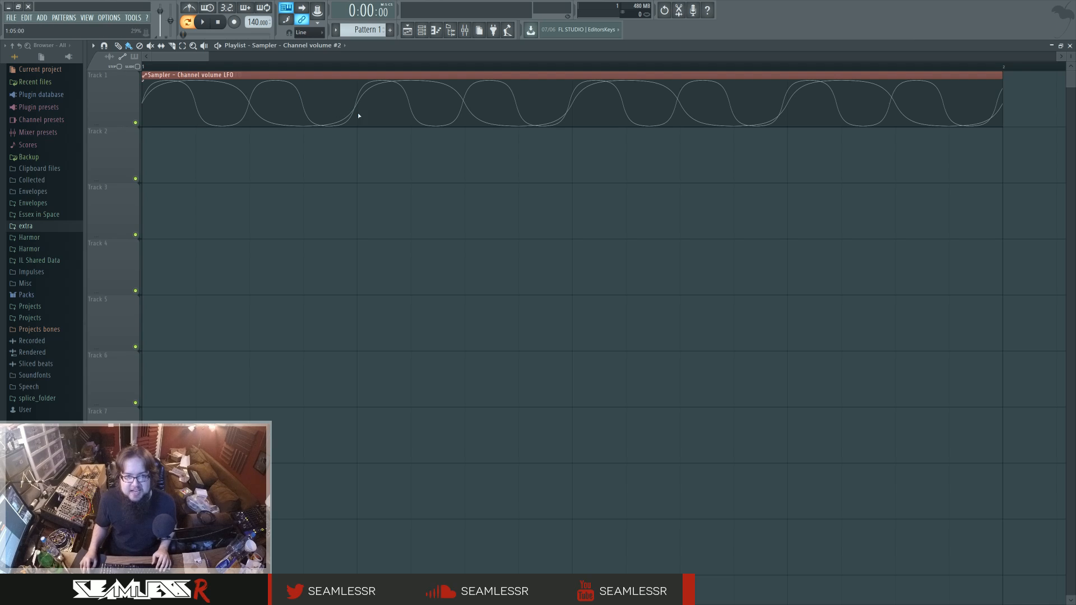
Raise the second harmonic of Sytrus operator 3 to full level, then close the synth and the channel rack.
left_click(422, 29)
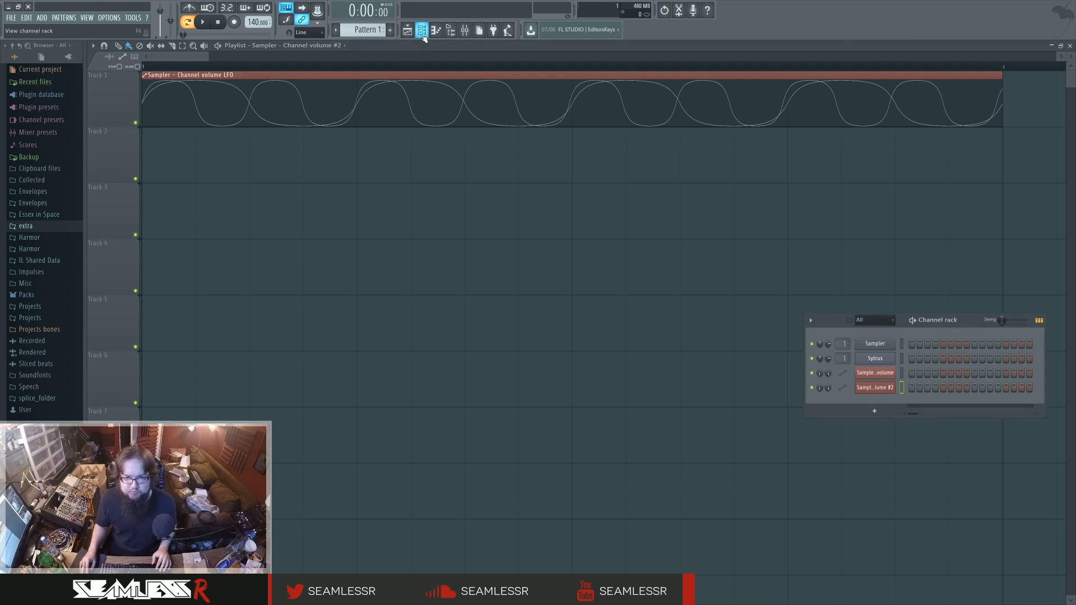
left_click(874, 358)
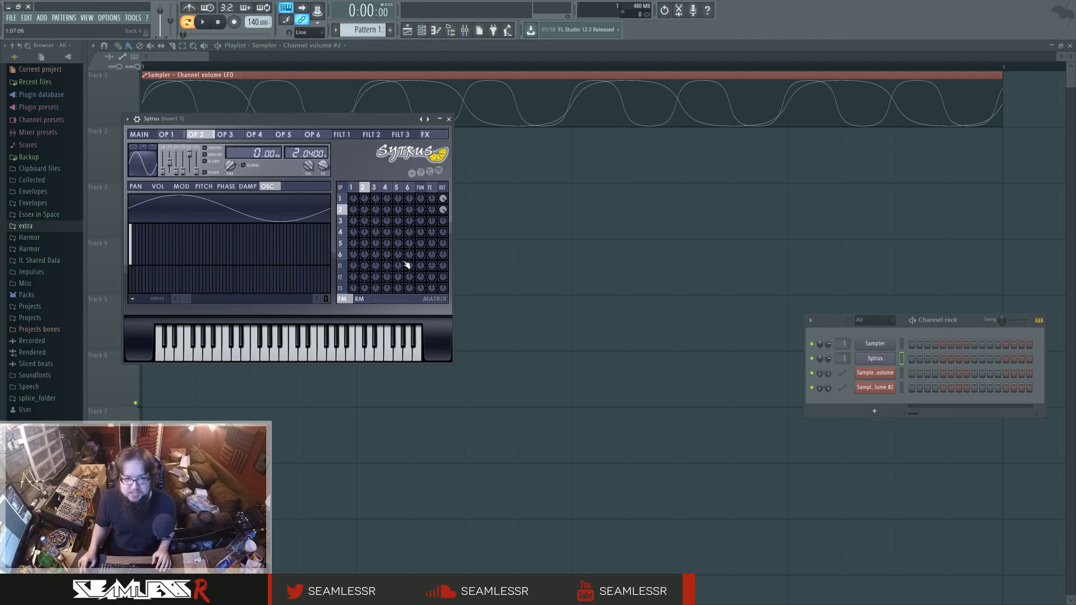
left_click(378, 187)
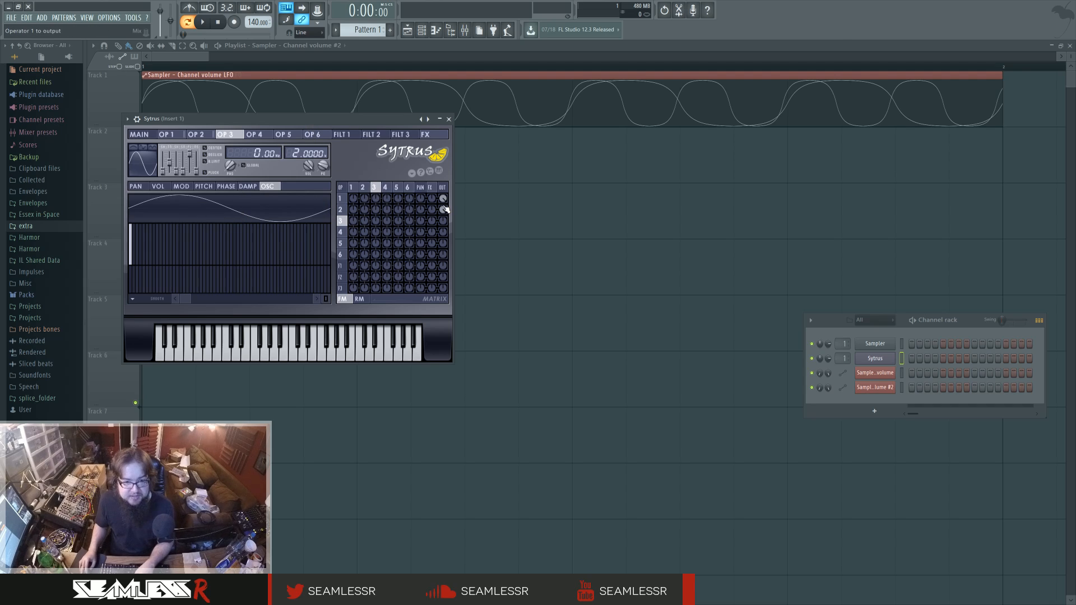
left_click_drag(137, 240, 134, 224)
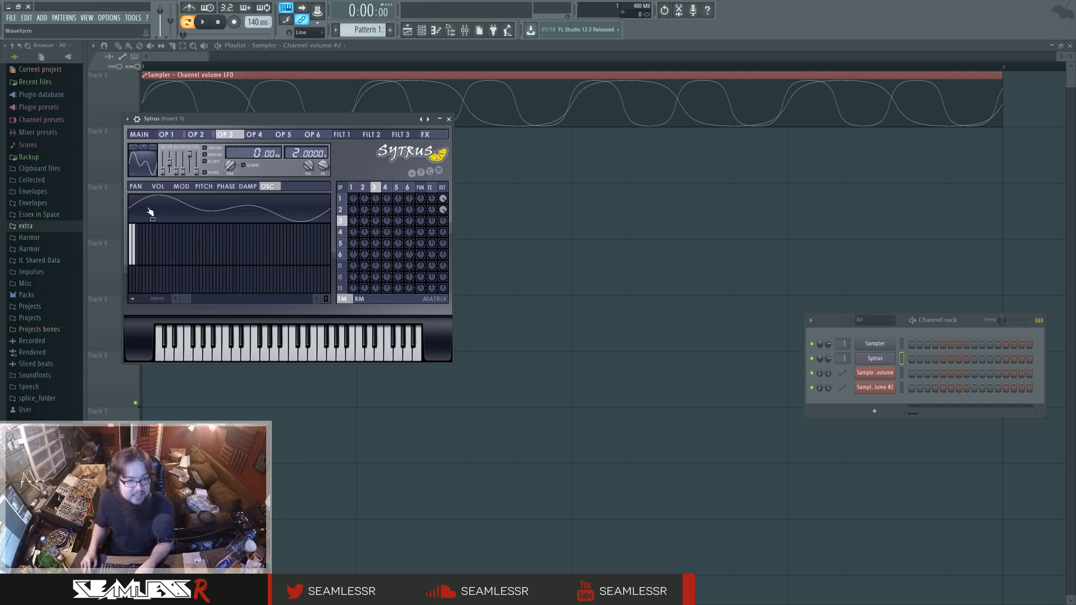
left_click_drag(285, 119, 429, 208)
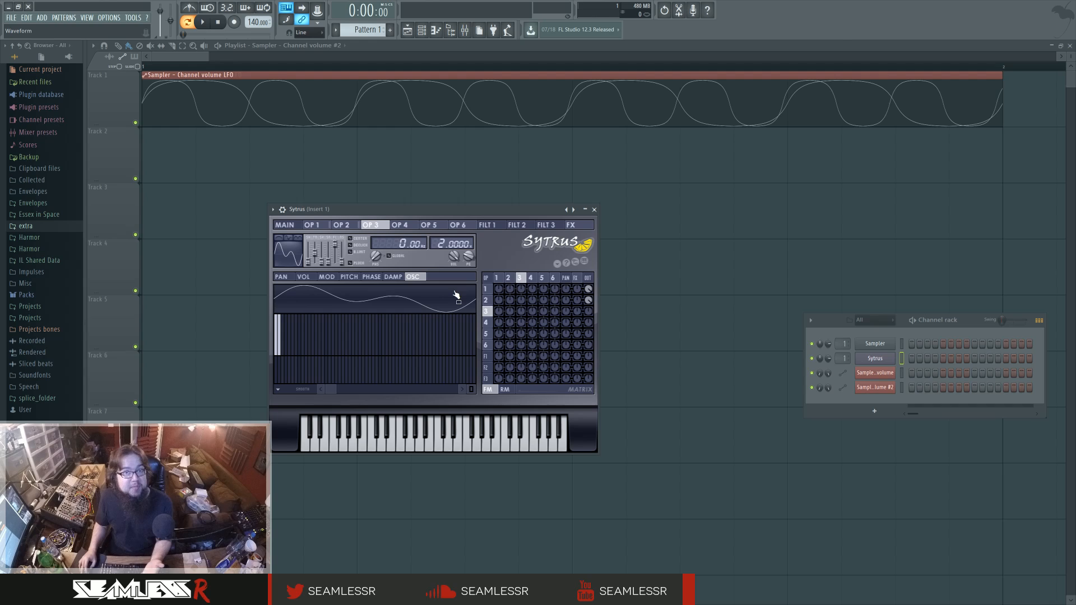
left_click(594, 210)
left_click(422, 30)
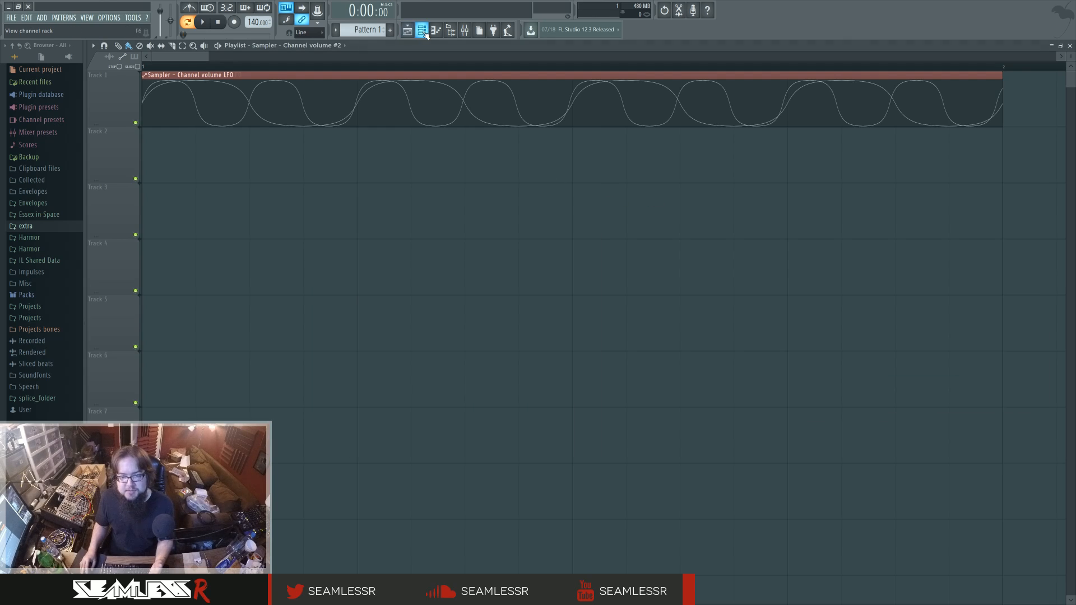
Reopen Sytrus and set operator 1's waveform shape to 50% for a sawtooth.
left_click(432, 33)
left_click(875, 358)
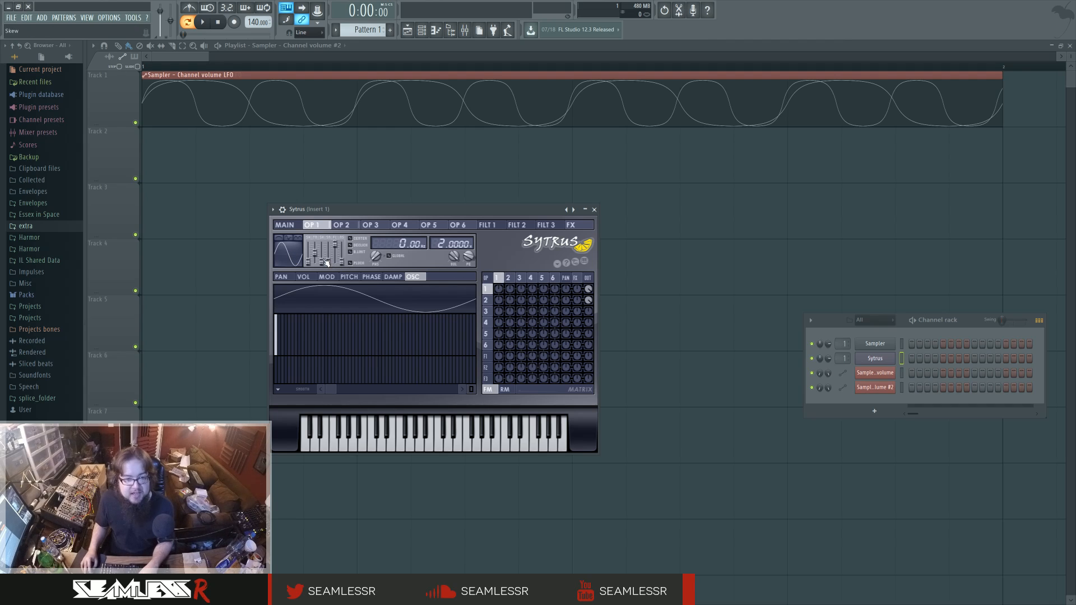
left_click_drag(308, 262, 308, 253)
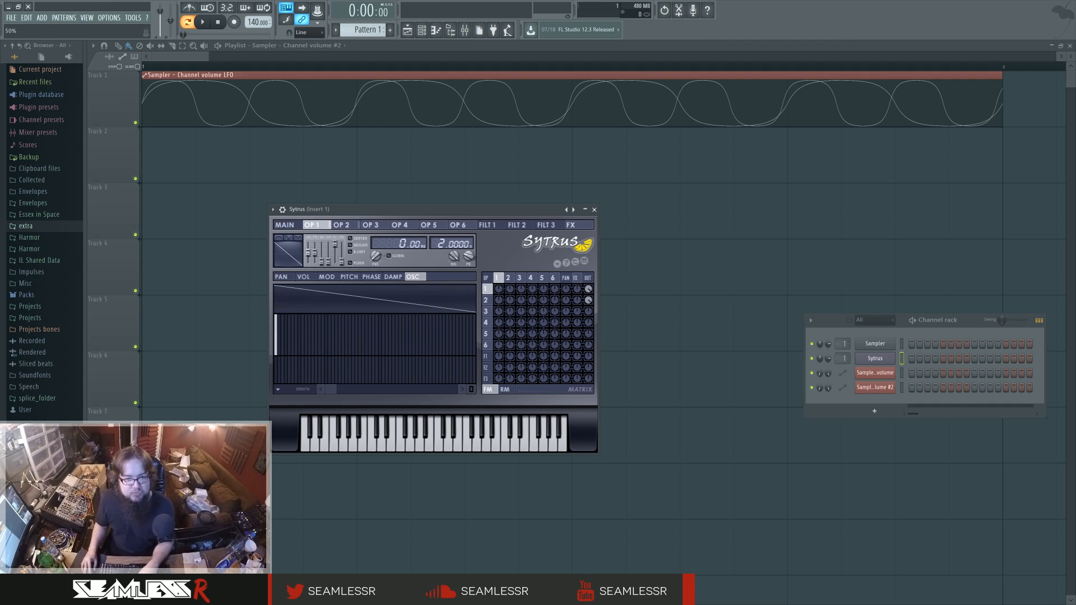
left_click_drag(541, 209, 554, 230)
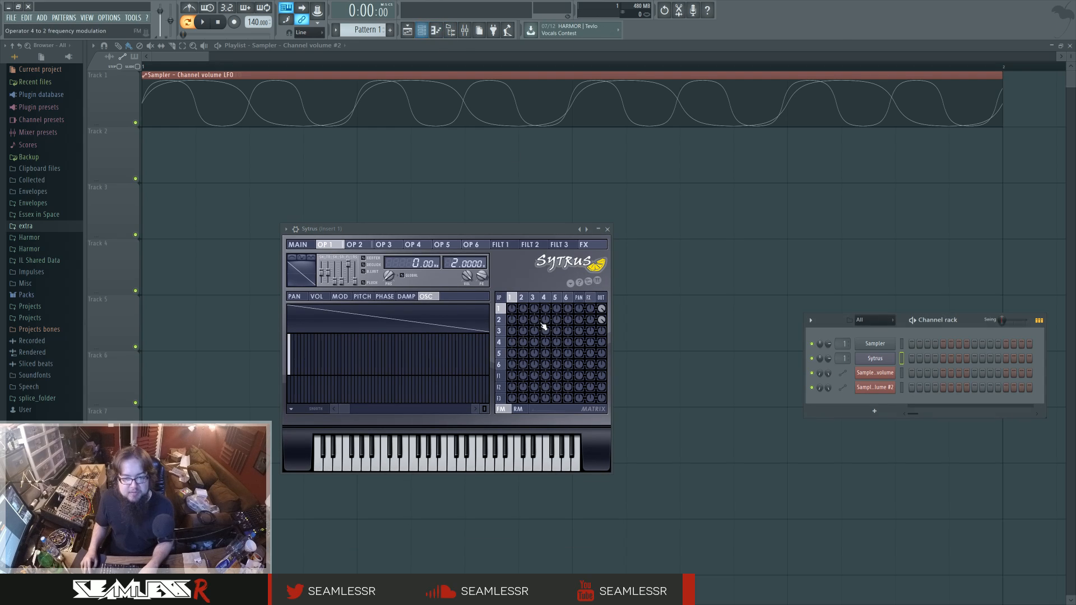
Open Fruity parametric EQ 2 from Sytrus's mixer track and arrange it beside the synth.
left_click(422, 30)
left_click(296, 229)
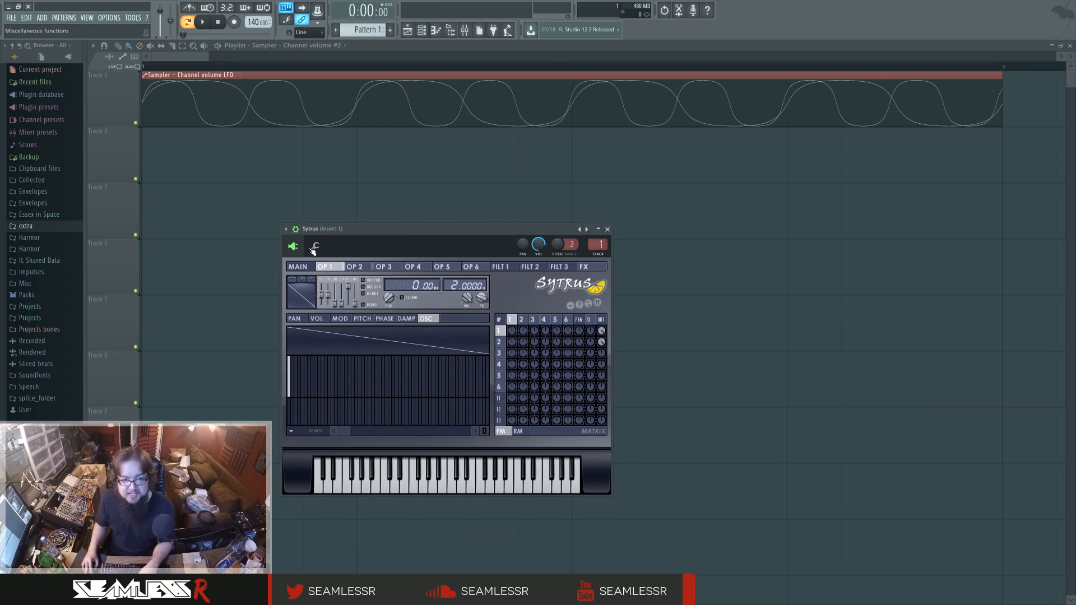
double_click(598, 246)
left_click(911, 260)
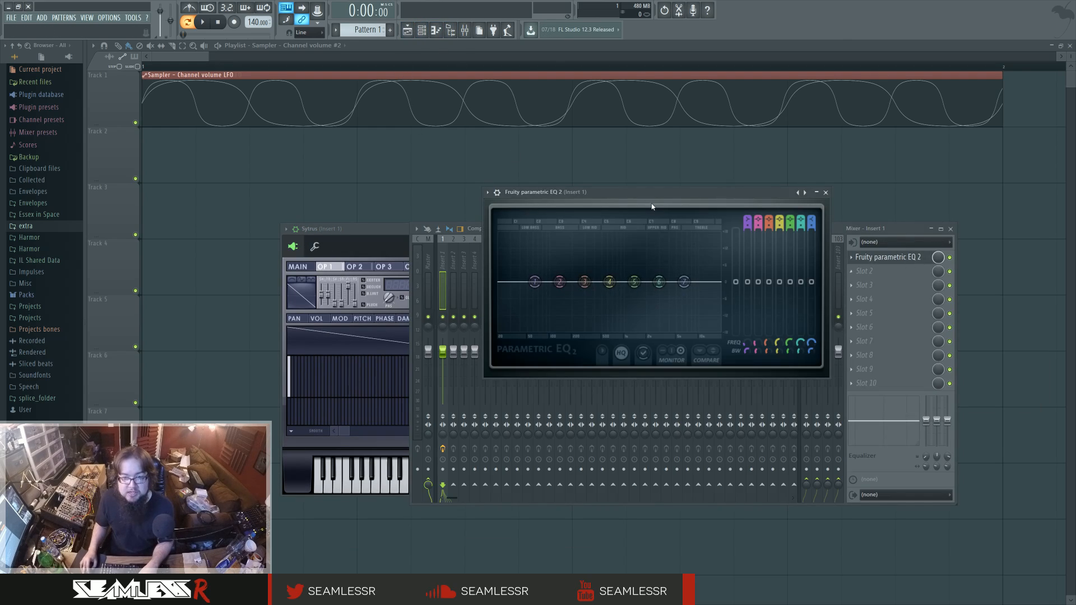
left_click_drag(654, 212, 781, 213)
left_click_drag(378, 232, 329, 214)
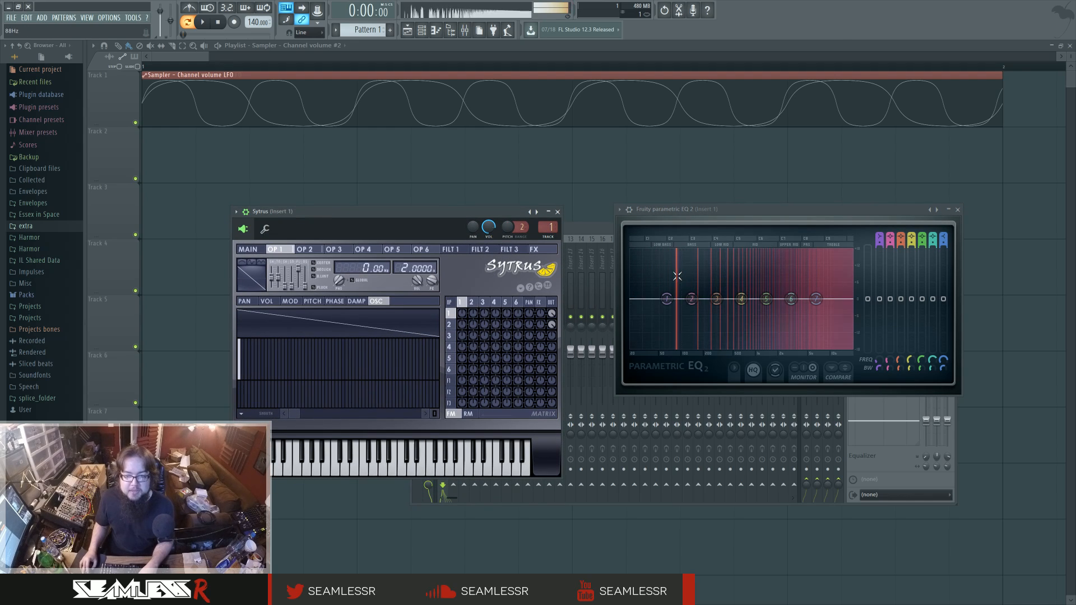
Sweep Sytrus operator 2's frequency ratio up through whole-number steps to 13.0400, then bring it back to 3.0400.
left_click(473, 305)
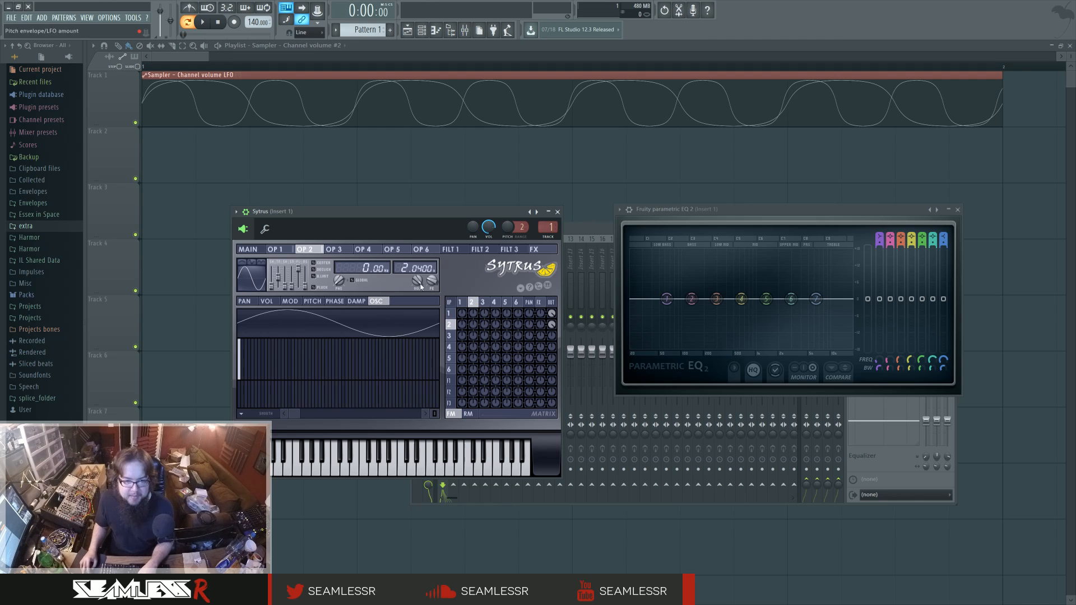
scroll(430, 271, "up", 2)
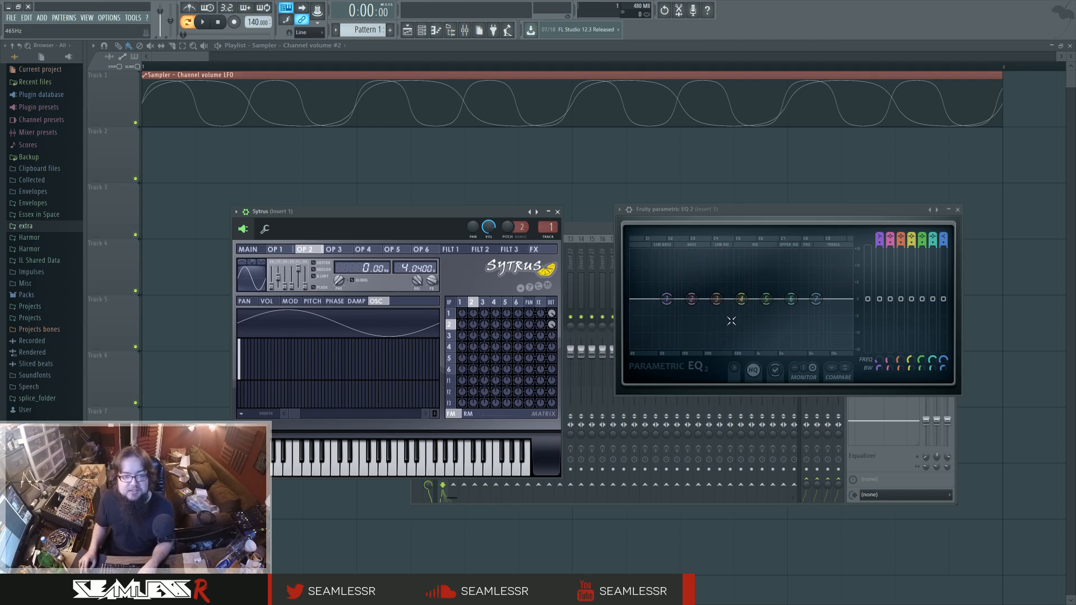
scroll(417, 267, "up", 2)
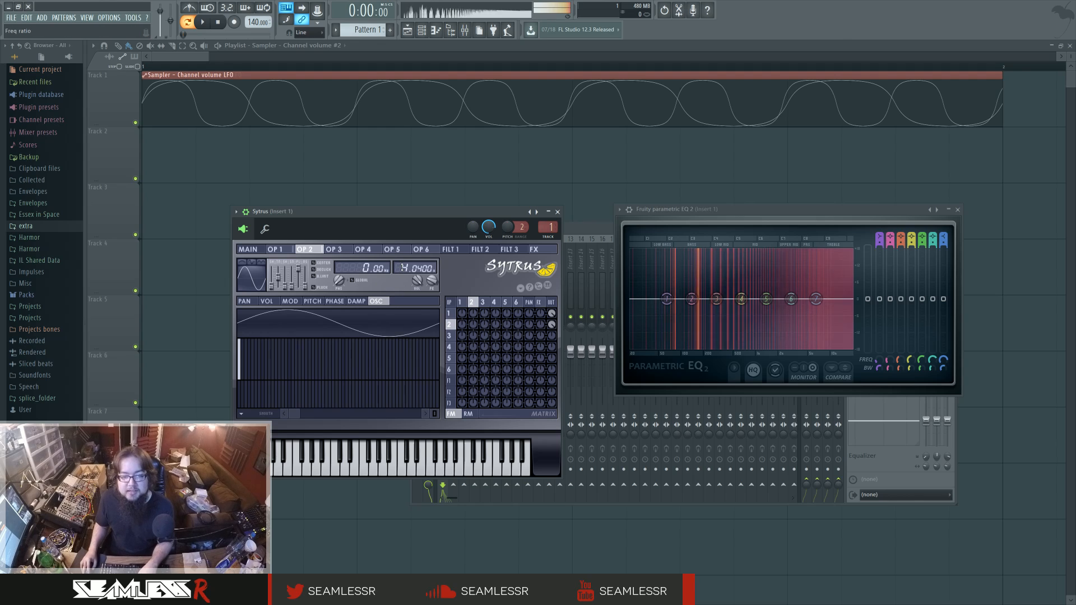
scroll(418, 268, "up", 2)
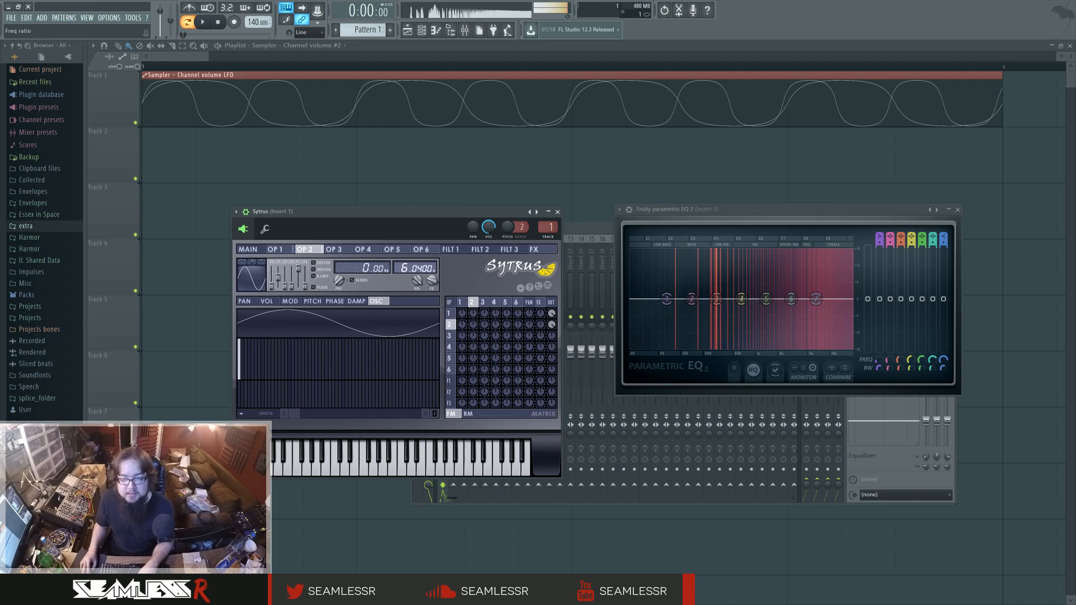
scroll(417, 268, "up", 3)
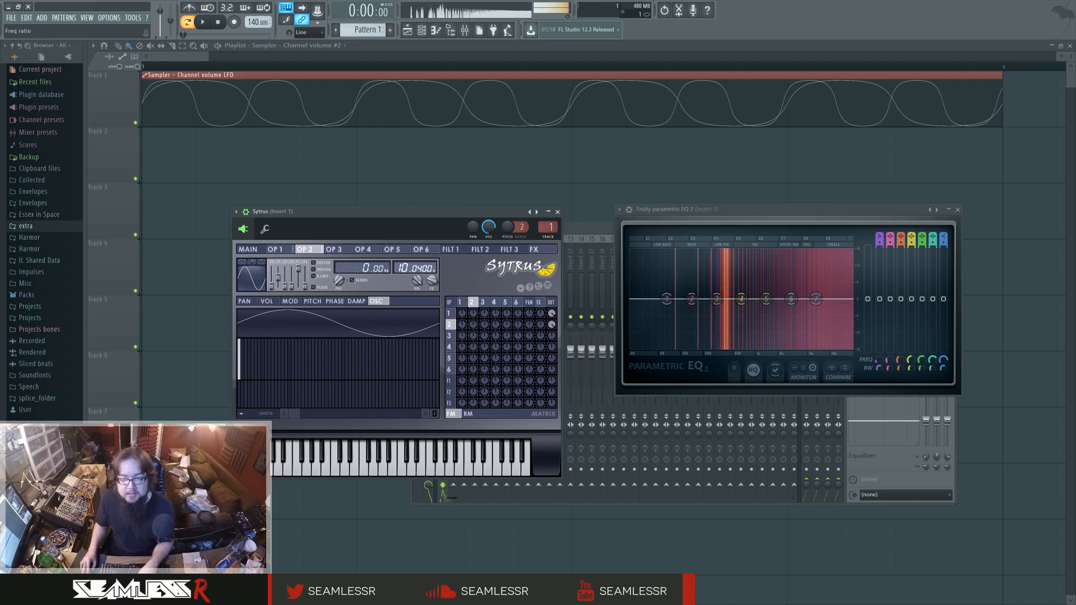
scroll(417, 268, "up", 1)
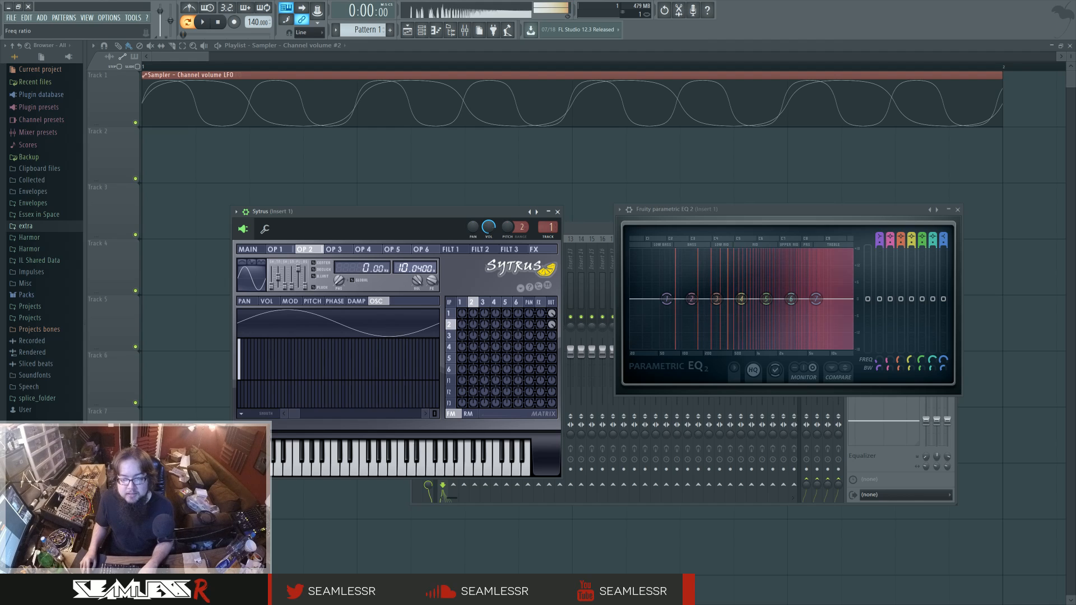
scroll(417, 268, "up", 2)
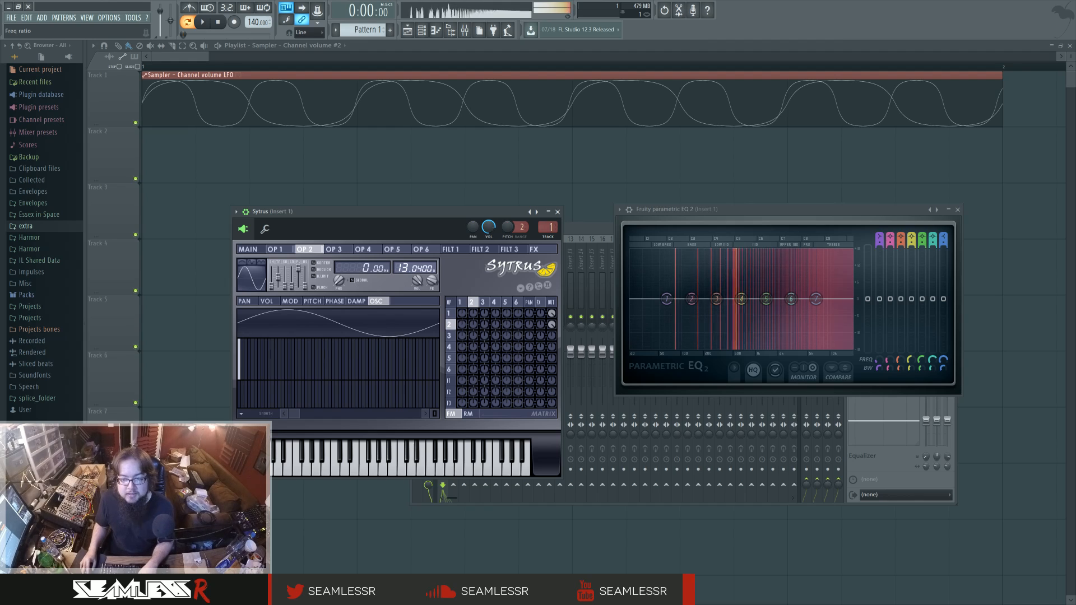
scroll(417, 268, "down", 10)
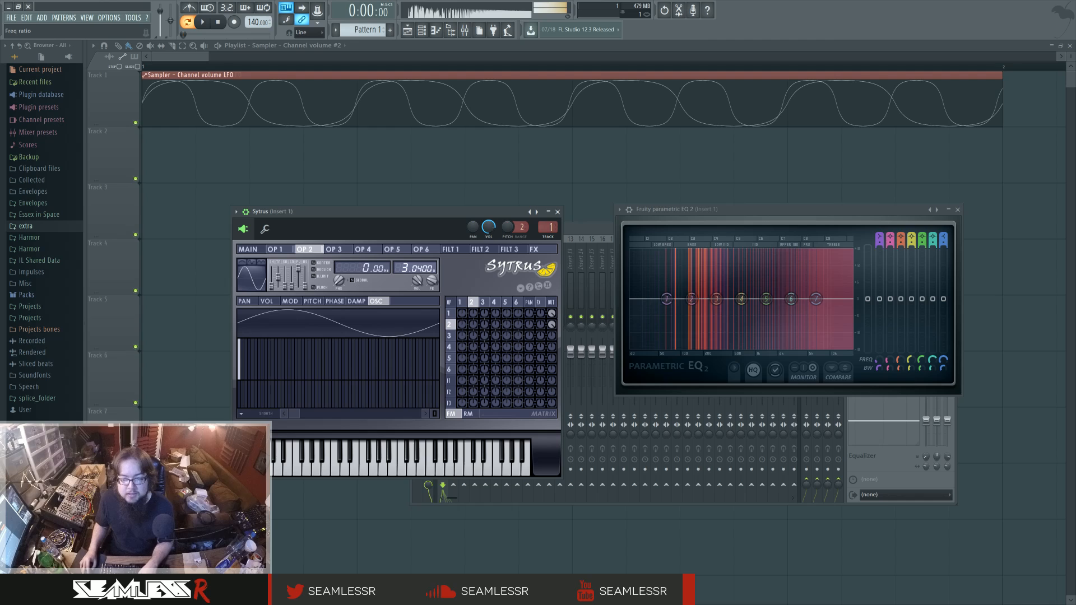
scroll(418, 268, "down", 1)
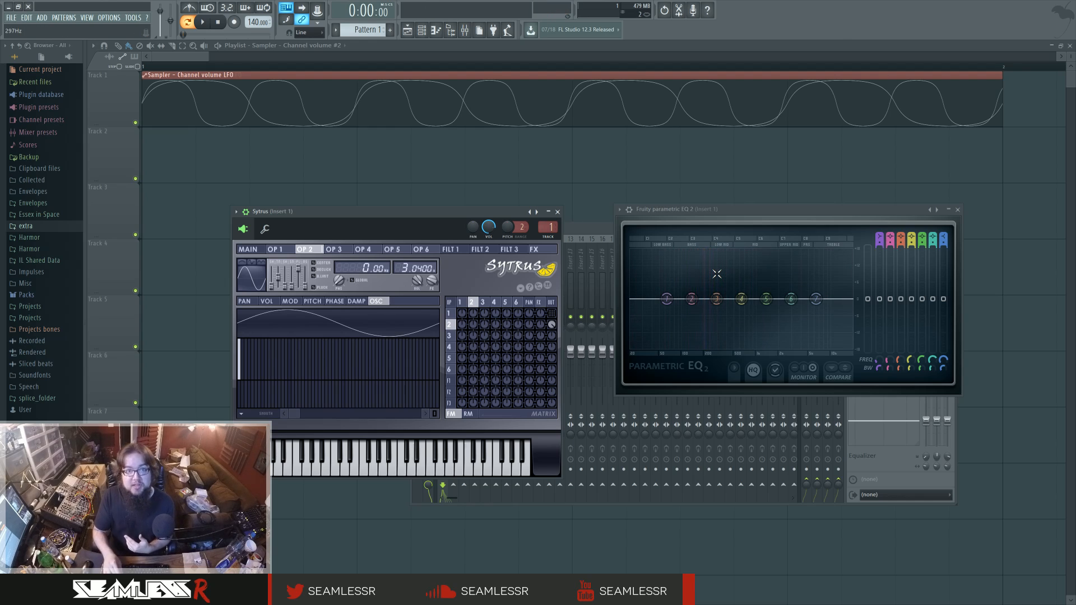
Restore operator 1's output level and change operator 2's waveform to a sawtooth.
left_click(465, 303)
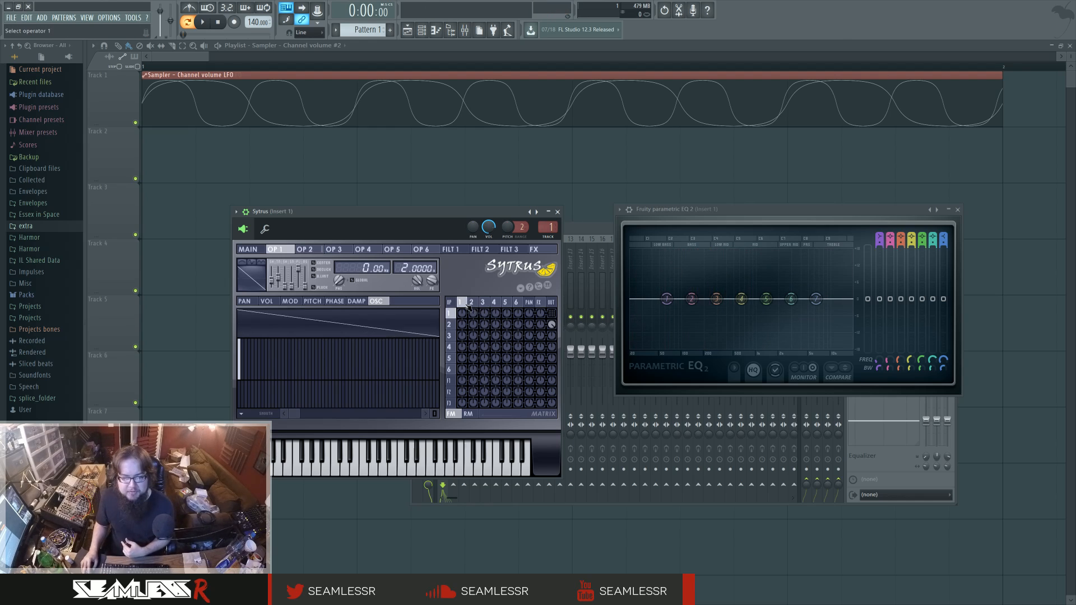
right_click(553, 314)
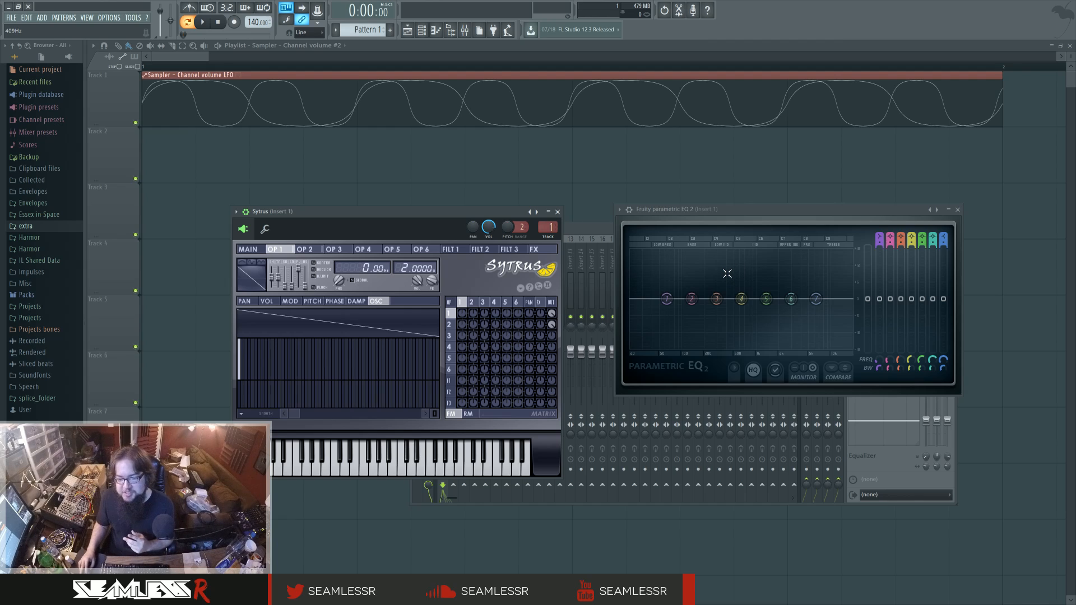
left_click(472, 303)
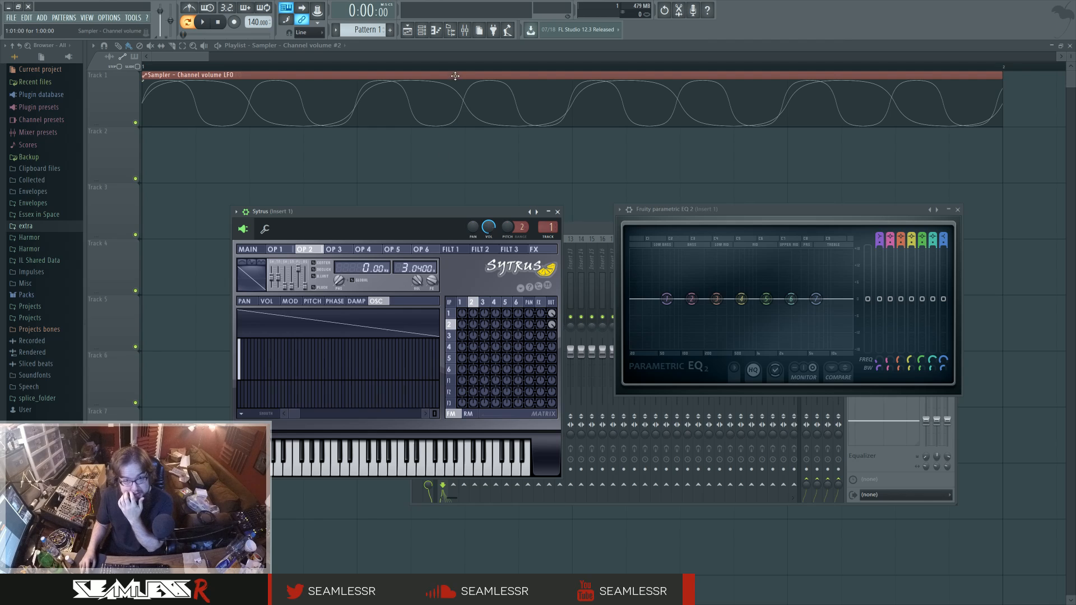
Raise the LFO speed of the first Channel volume automation clip and close its settings.
left_click_drag(456, 76, 461, 76)
left_click_drag(364, 75, 359, 74)
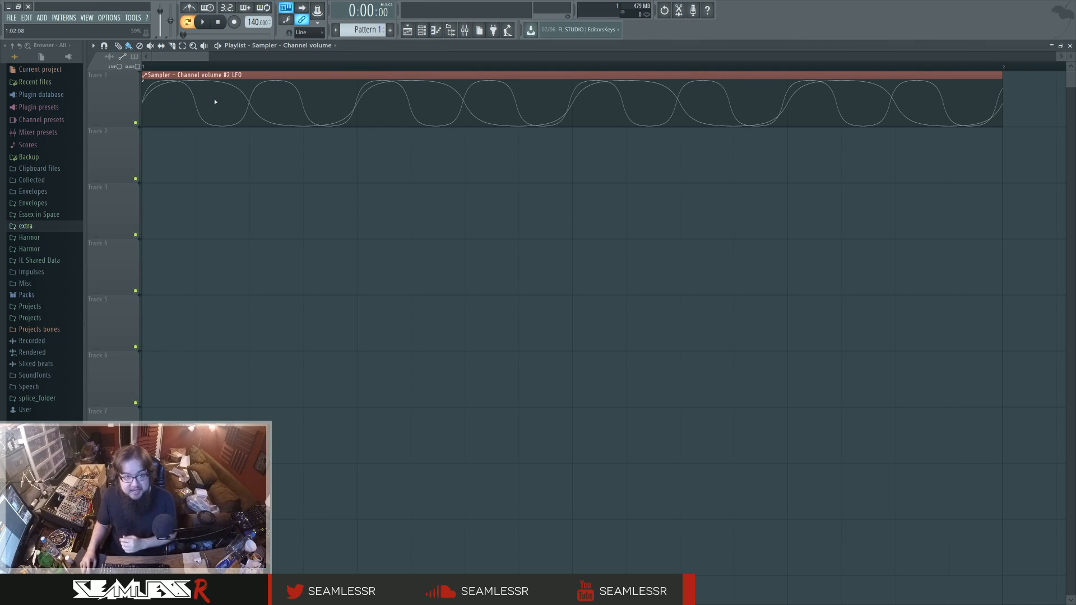
double_click(379, 74)
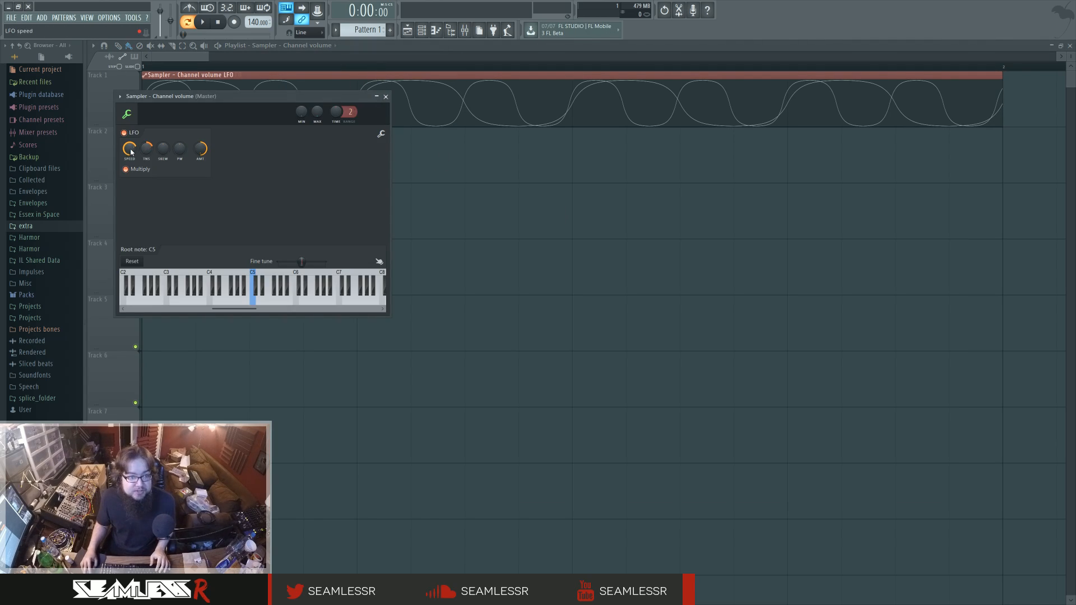
left_click_drag(129, 148, 130, 139)
right_click(469, 217)
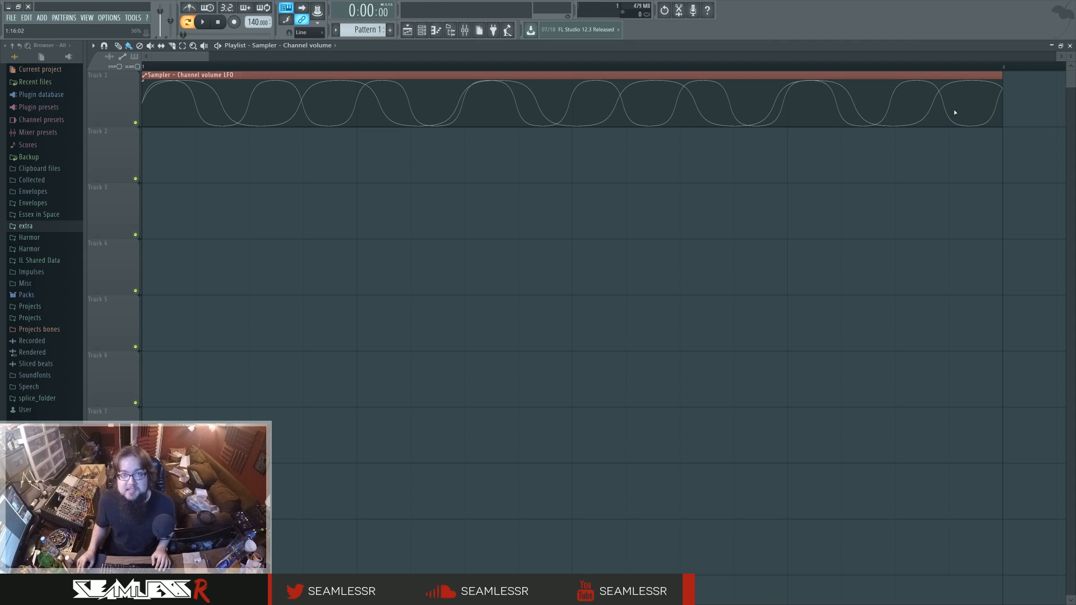
Reopen Sytrus and the Fruity parametric EQ 2 on Insert 1, and place the two windows side by side.
left_click(422, 30)
left_click(874, 358)
left_click_drag(432, 217, 482, 217)
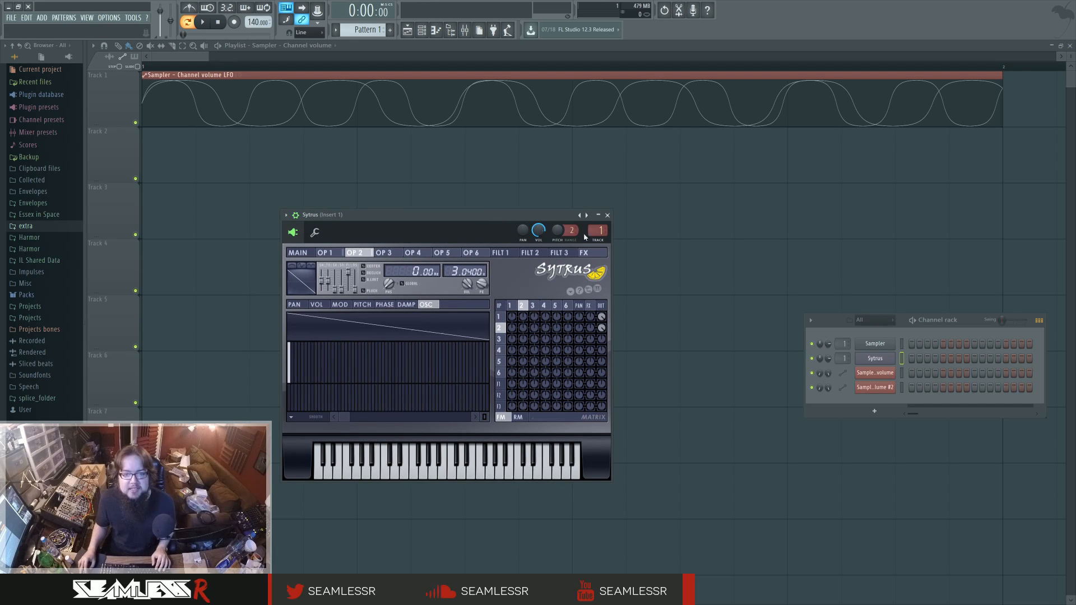
key("F9")
left_click(916, 261)
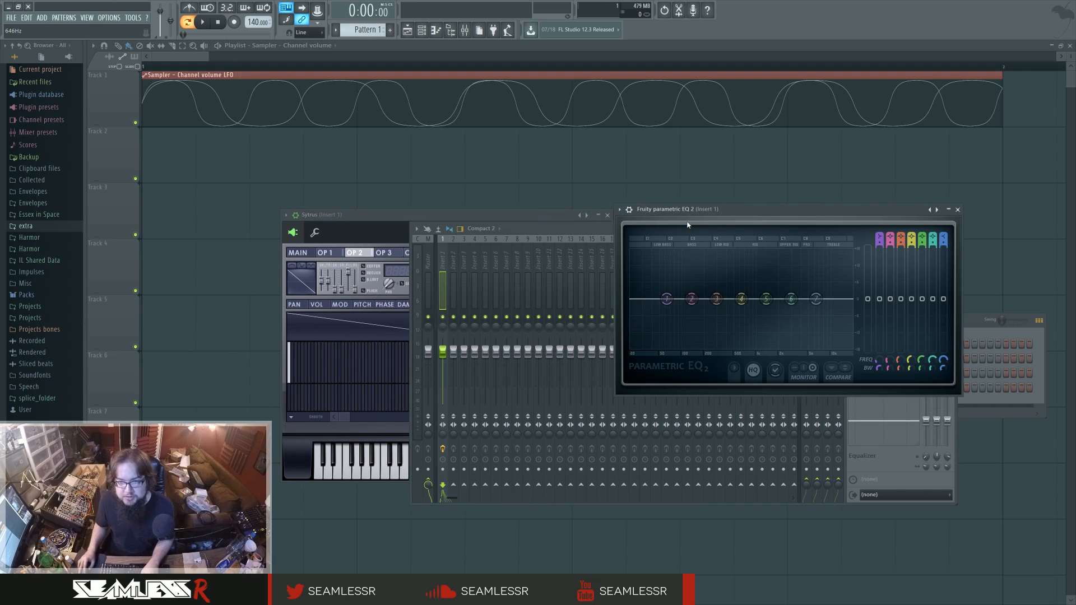
left_click_drag(708, 209, 748, 213)
left_click_drag(395, 217, 345, 217)
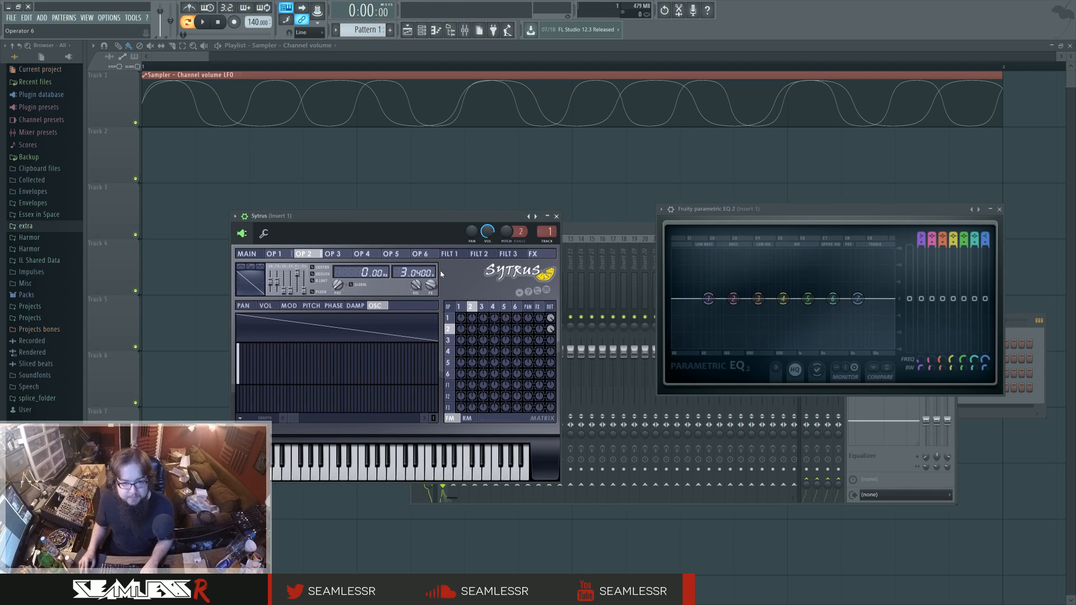
Set operator 2's frequency ratio to 2.0100 and convert its sawtooth shape to sine harmonics.
scroll(418, 273, "down", 1)
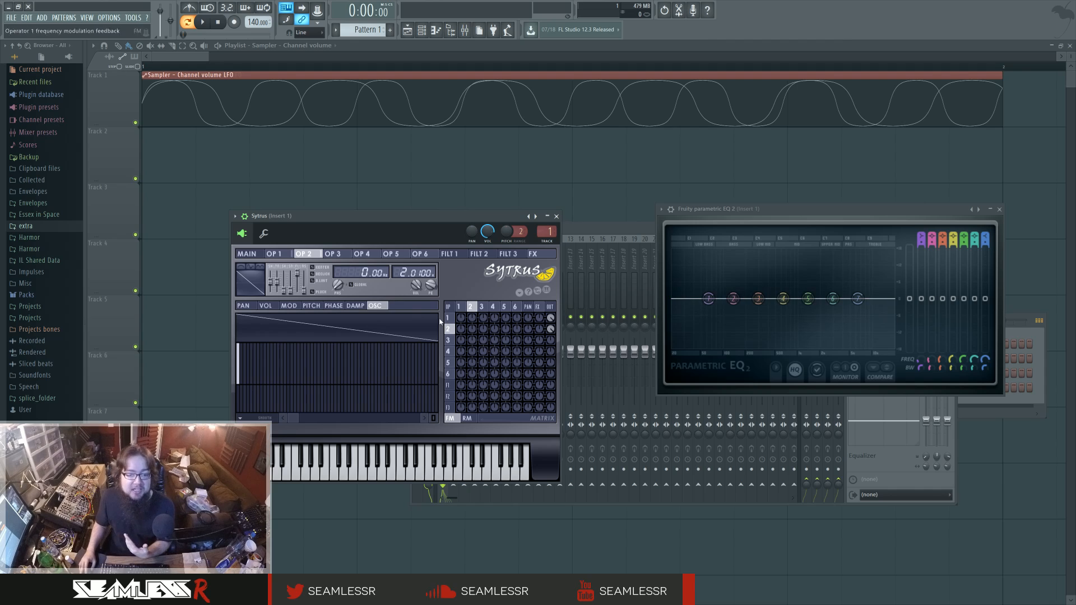
left_click(252, 290)
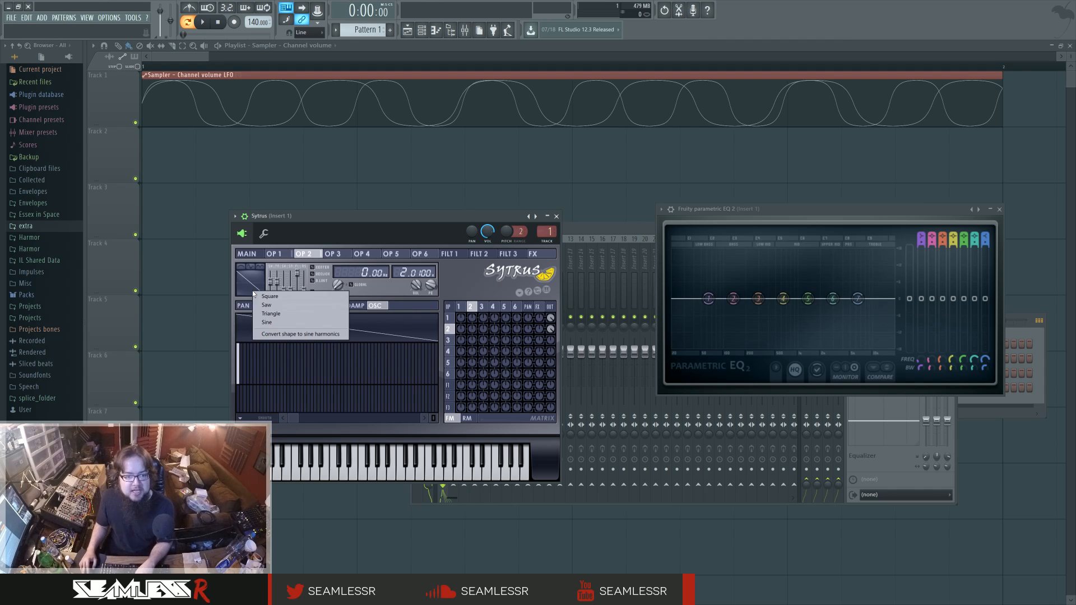
left_click(293, 334)
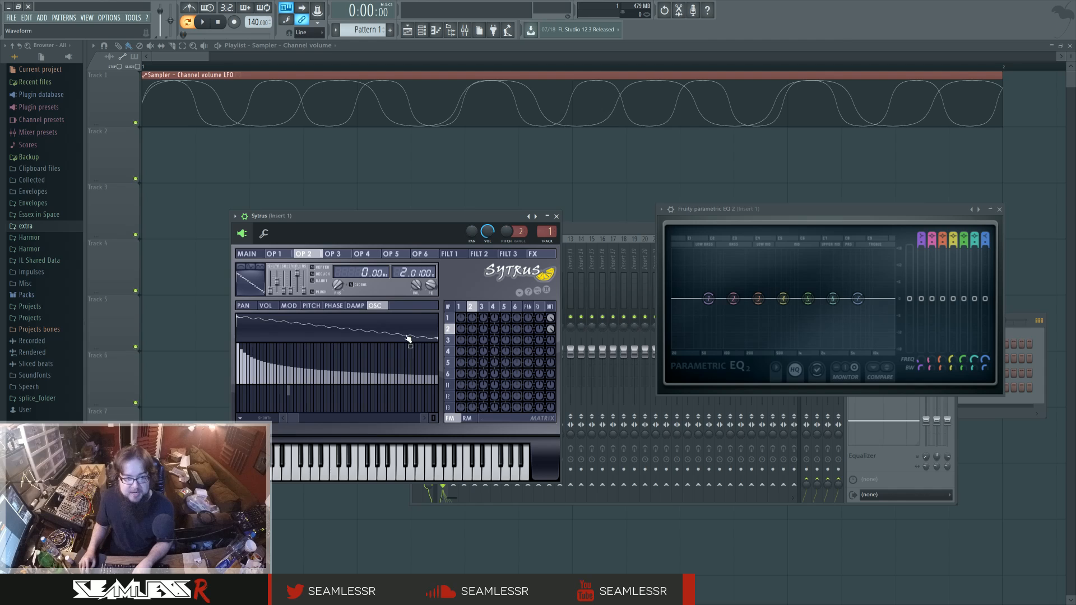
Try altered phases on operator 2's lower harmonics, undo them, and redraw the lower harmonics' levels.
left_click_drag(290, 392, 244, 409)
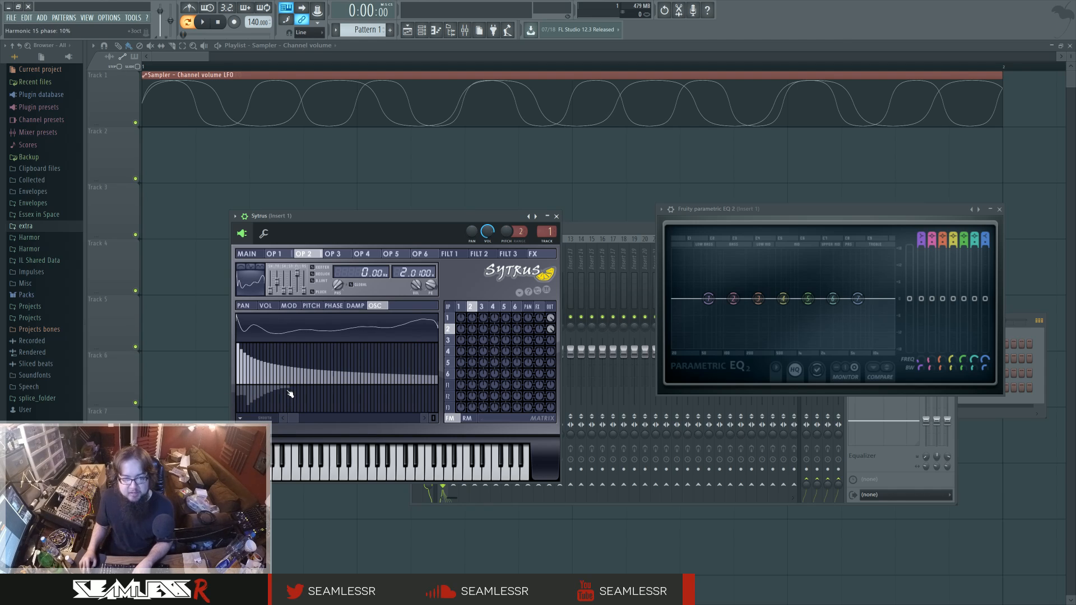
key("ctrl+z")
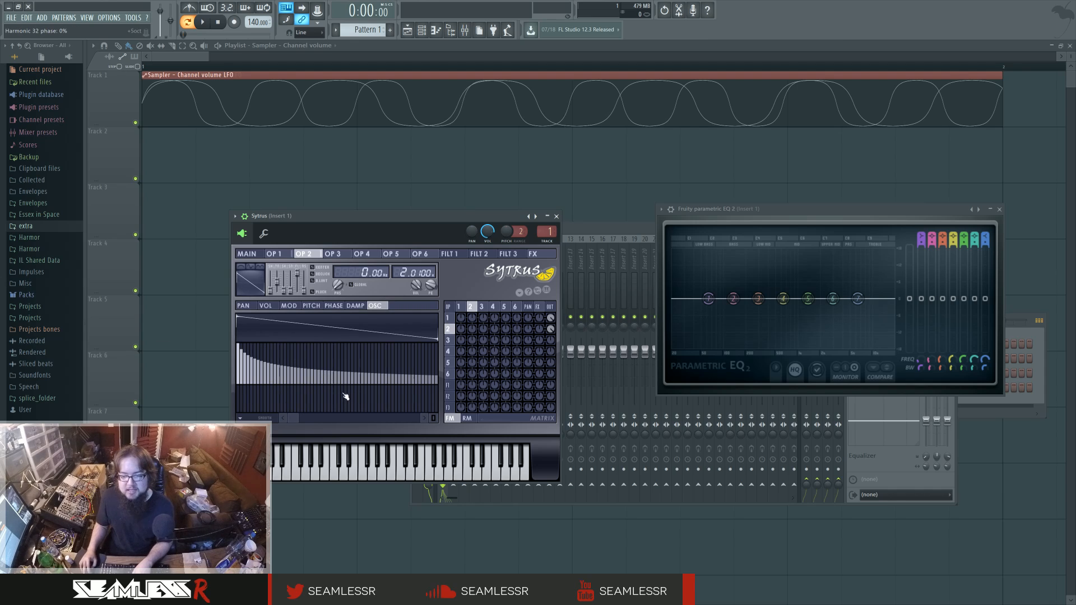
left_click_drag(334, 384, 201, 386)
left_click_drag(333, 372, 156, 315)
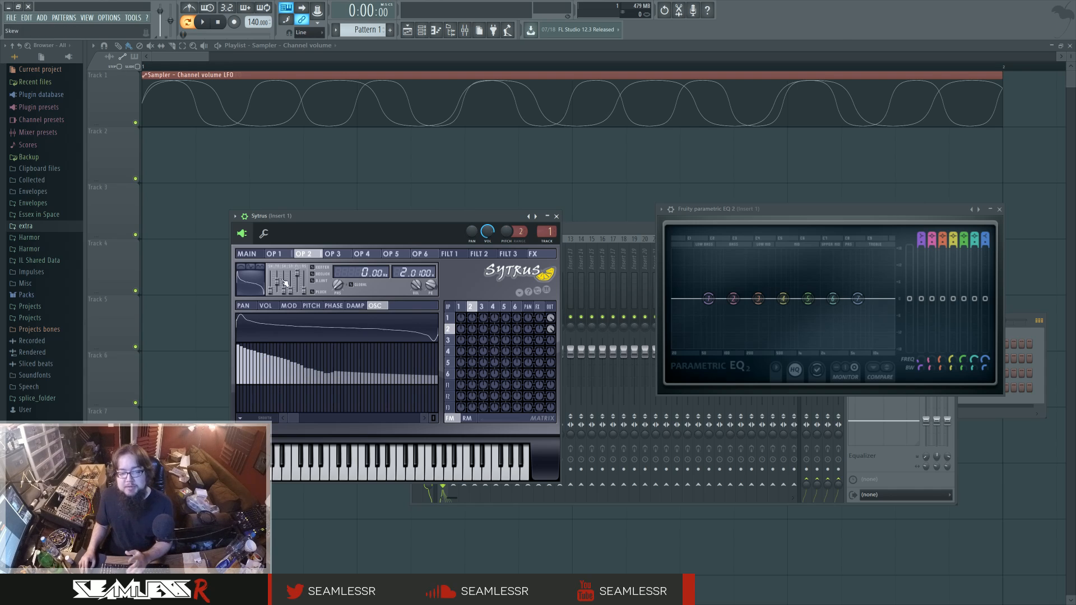
Reset operator 2's oscillator to a plain sawtooth with only the first harmonic.
right_click(255, 277)
left_click(266, 291)
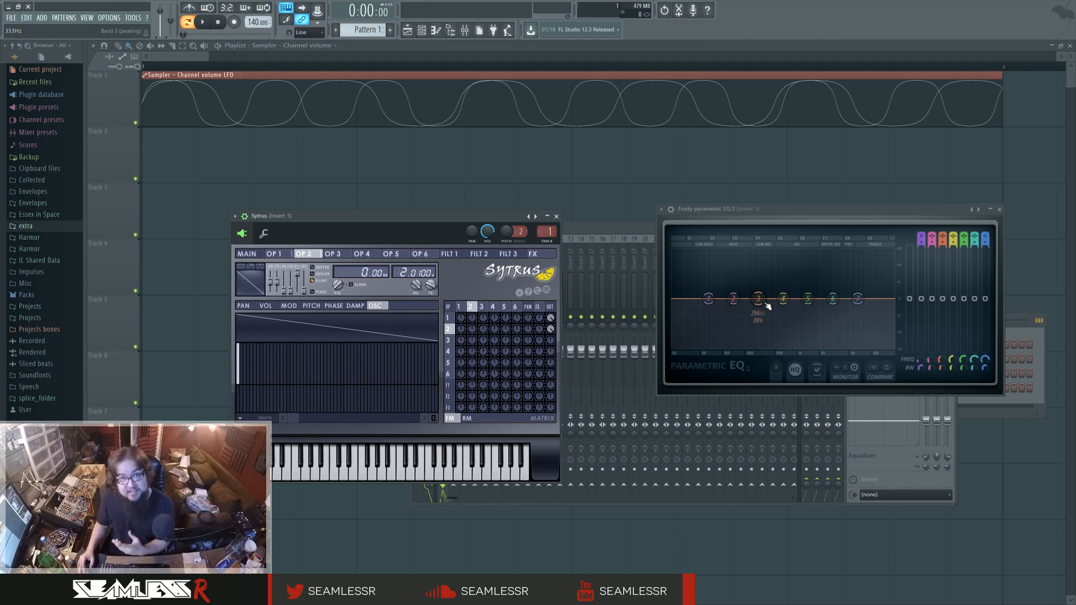
Add a Harmor synth to the project and show its spectral display section.
key("F8")
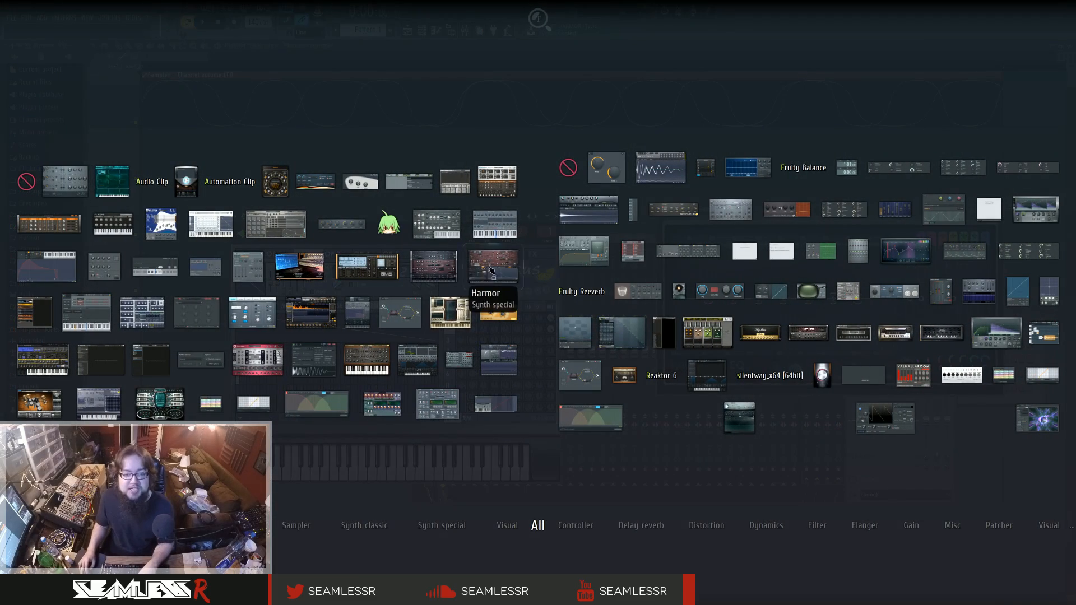
left_click_drag(493, 268, 777, 47)
left_click_drag(476, 124, 461, 103)
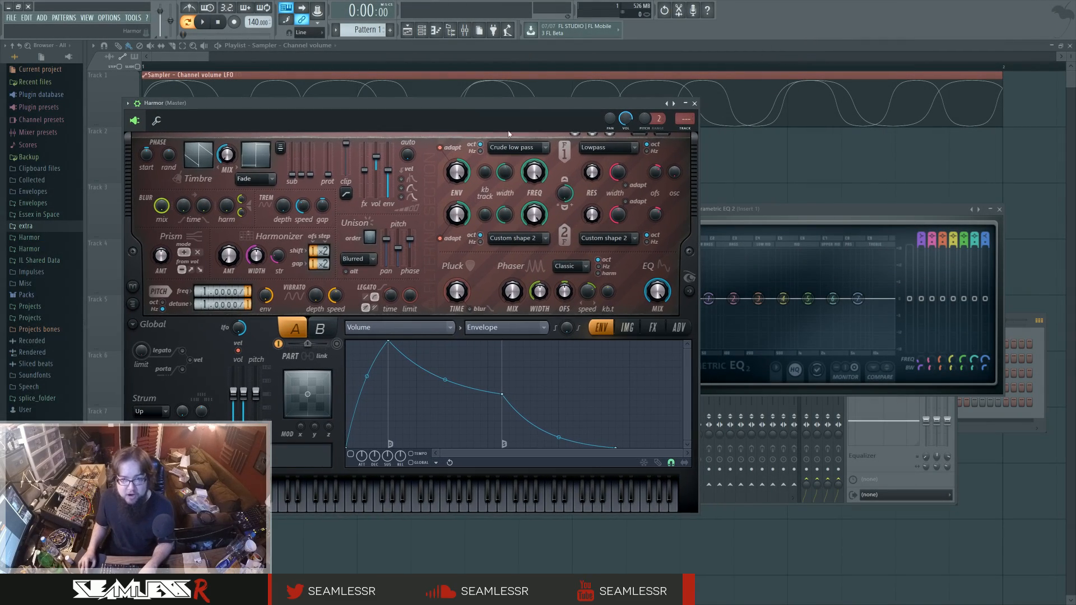
left_click(688, 290)
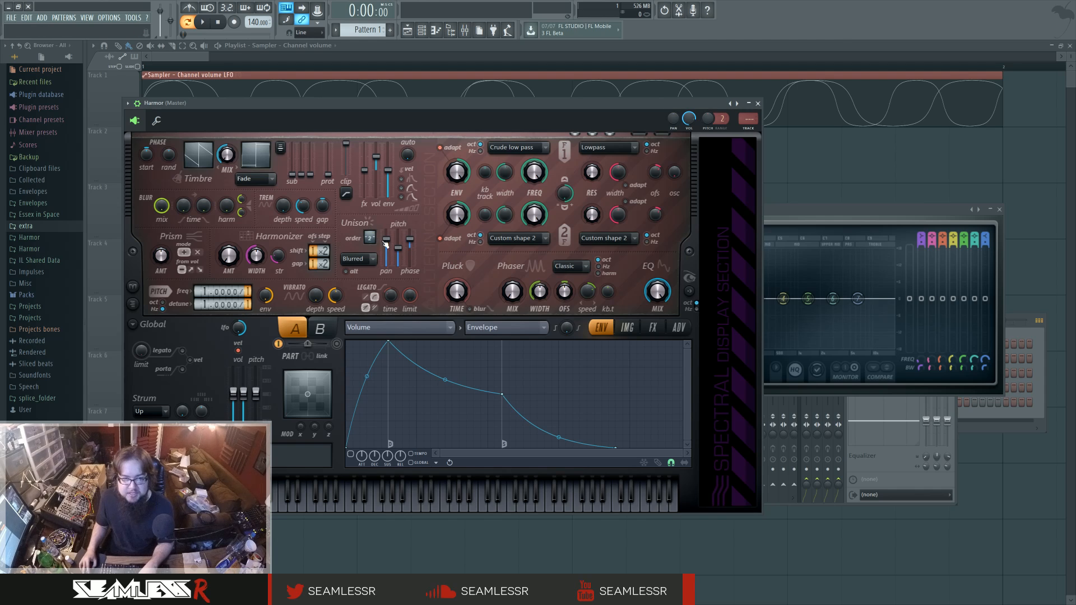
Lower the pan of Harmor's order 2 unison and show the Harmonic unison pitch curve.
left_click_drag(388, 244, 389, 271)
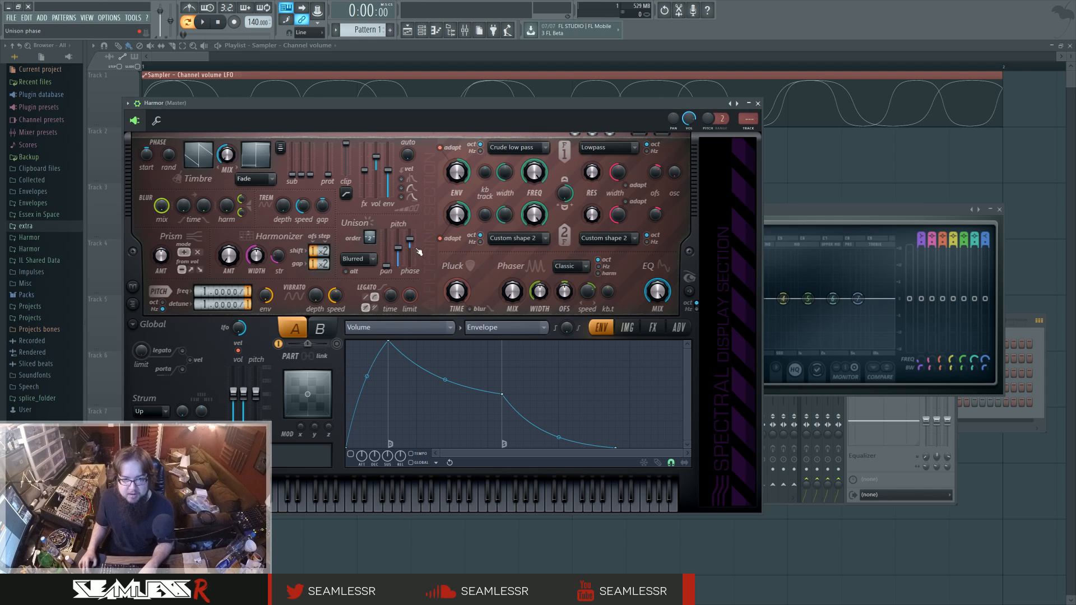
left_click(398, 328)
left_click(472, 387)
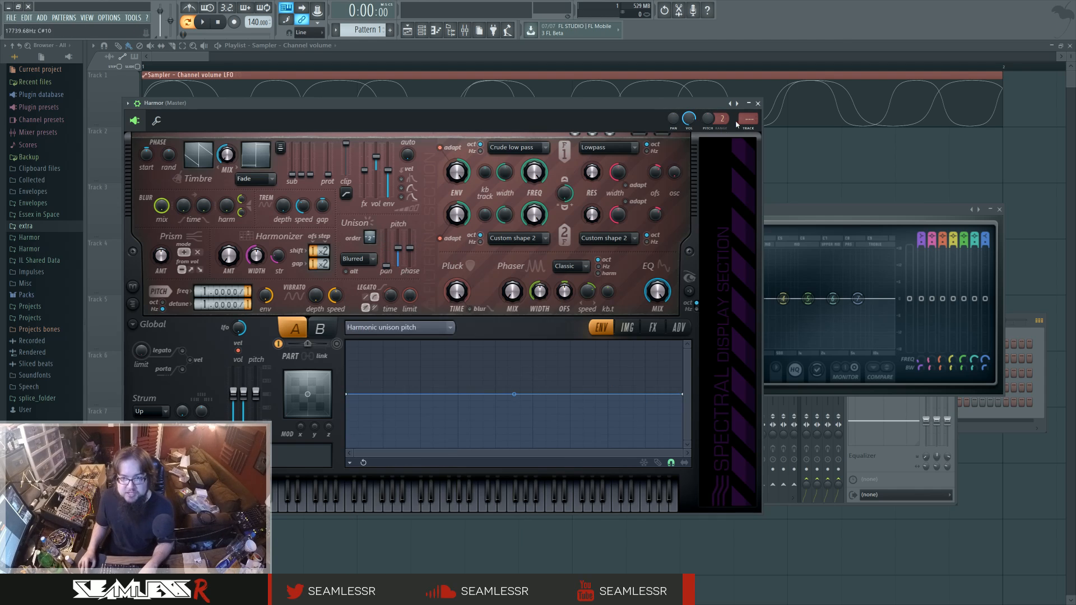
Route Harmor to mixer track 1 and open that track's Fruity parametric EQ 2.
double_click(748, 119)
left_click_drag(748, 119, 748, 113)
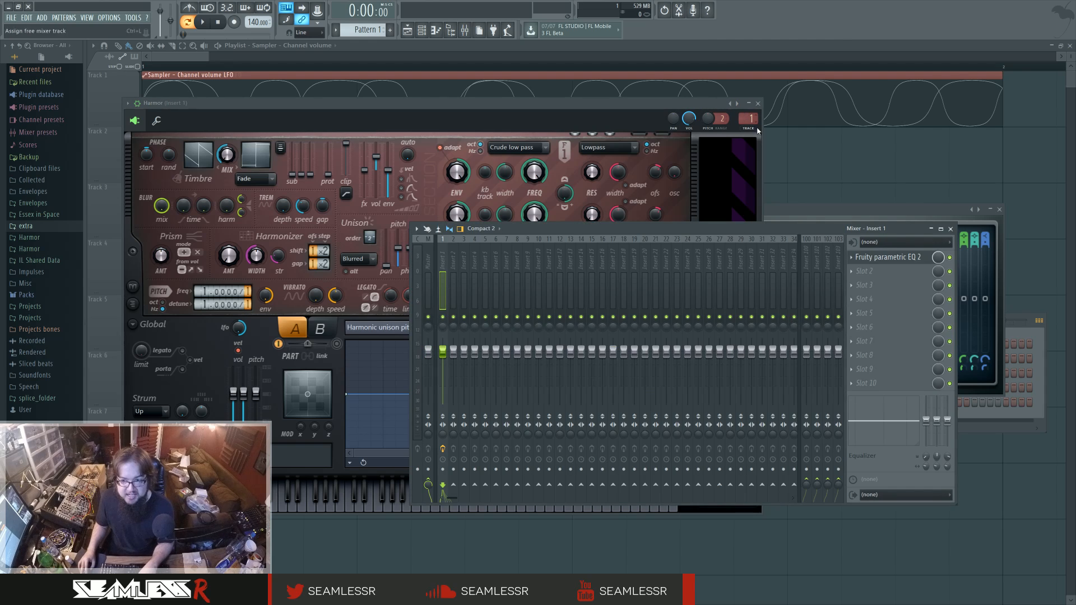
left_click(872, 260)
left_click(873, 261)
left_click(550, 230)
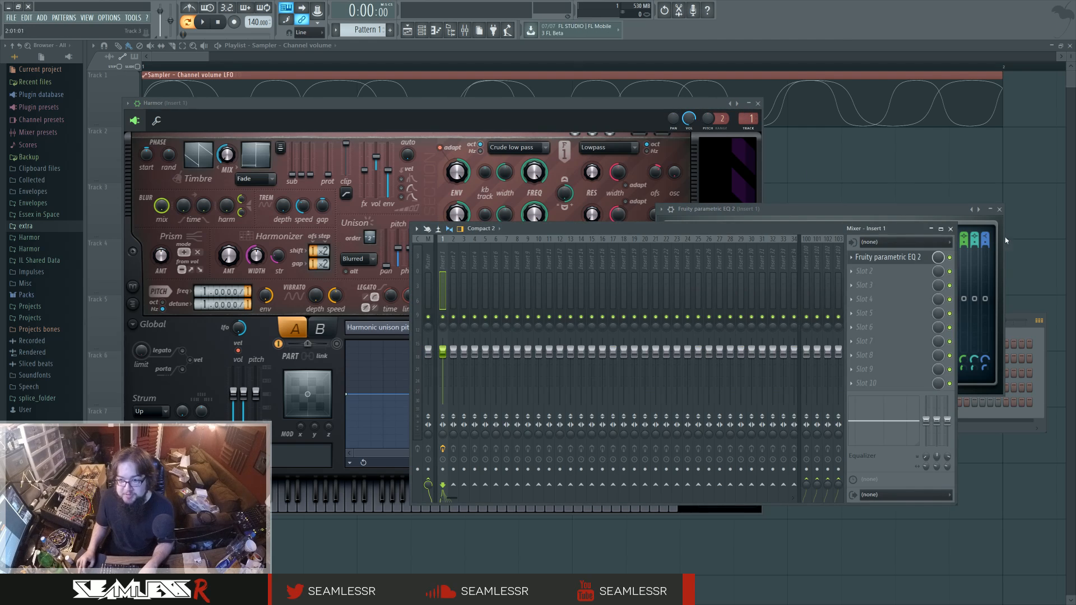
Clear the mixer away and shape Harmor's Harmonic unison pitch curve into a narrow mid-range block, with the minimum on both sides.
left_click(951, 229)
left_click_drag(817, 214, 859, 181)
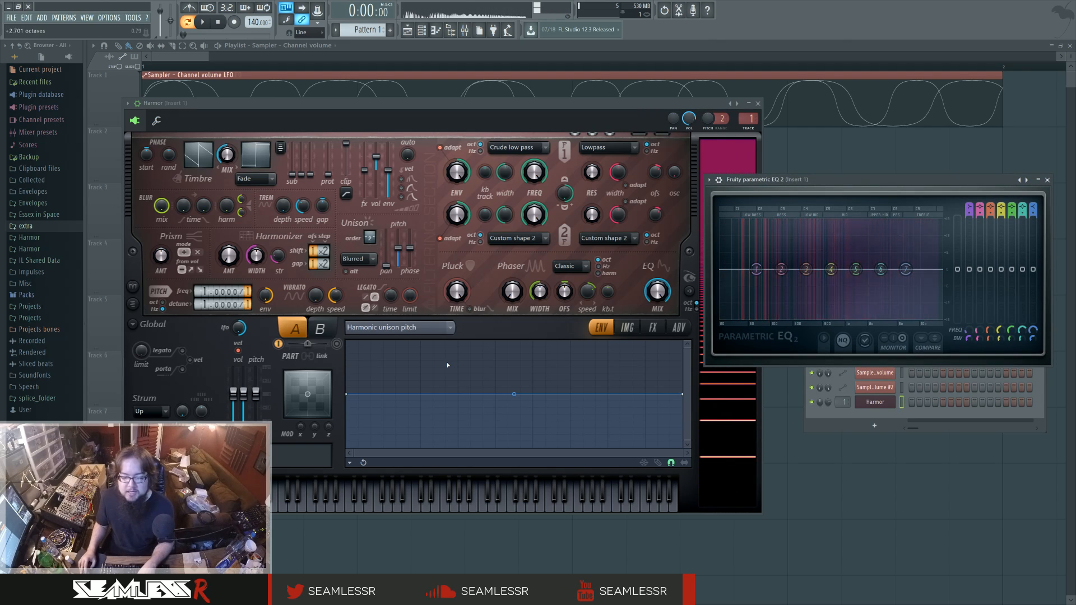
right_click(495, 394)
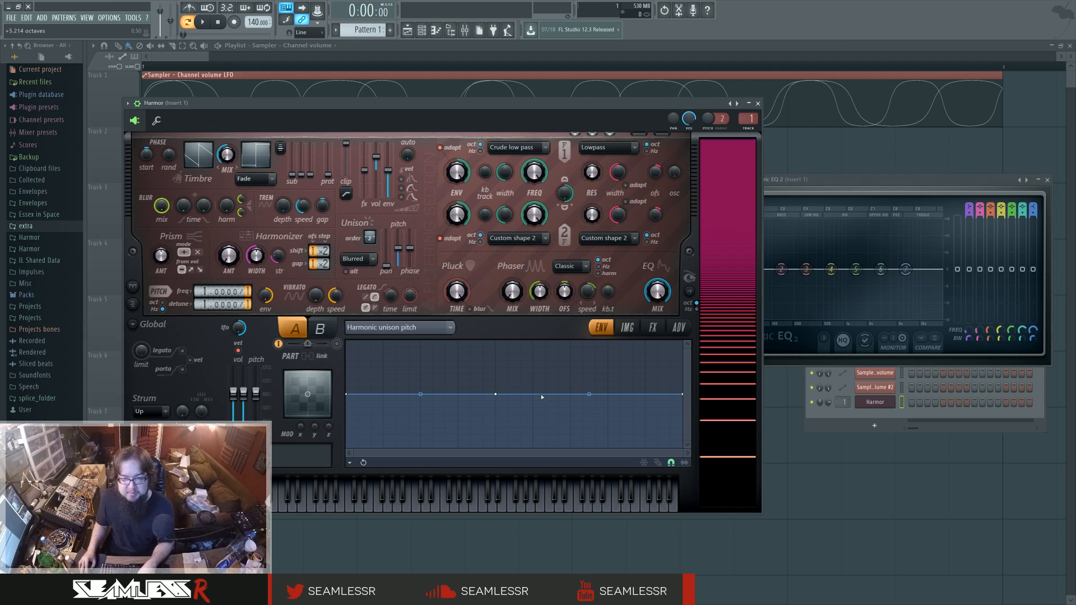
left_click_drag(533, 395, 527, 461)
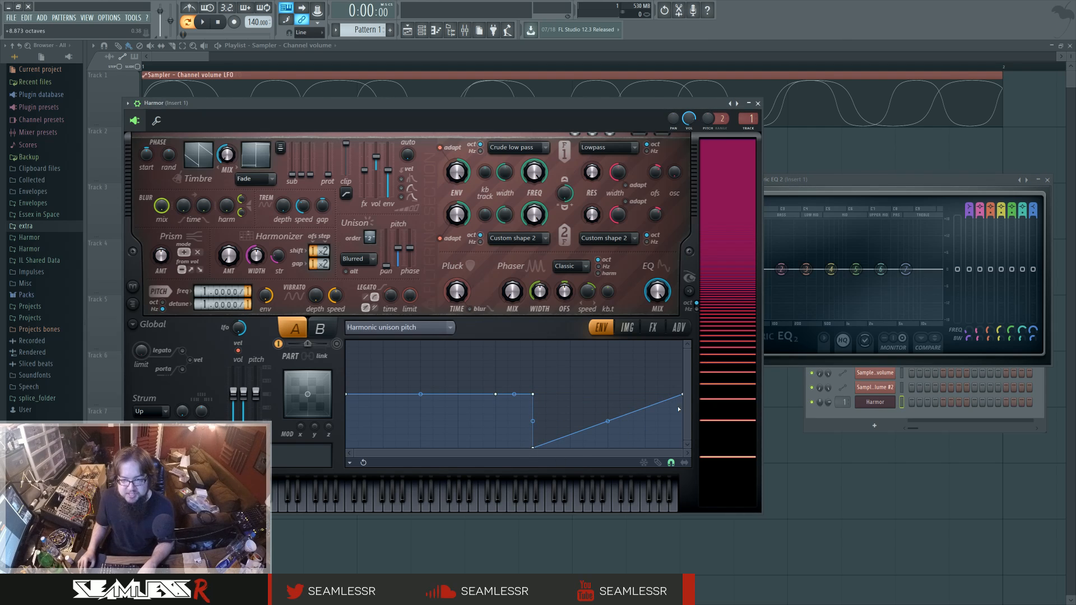
left_click_drag(682, 395, 681, 455)
right_click(489, 415)
left_click_drag(494, 416, 494, 457)
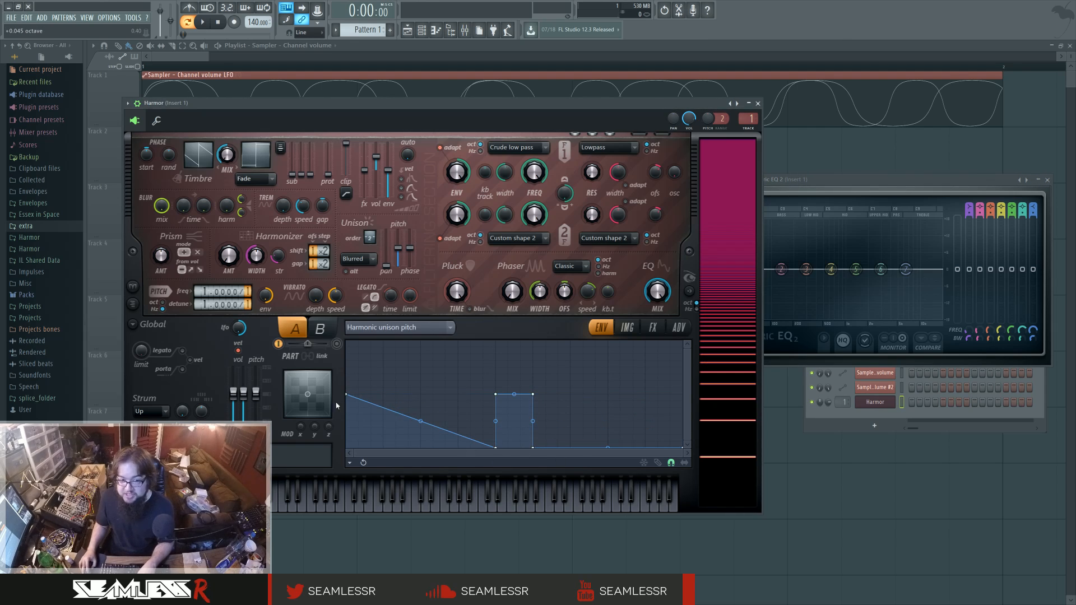
left_click_drag(351, 397, 350, 454)
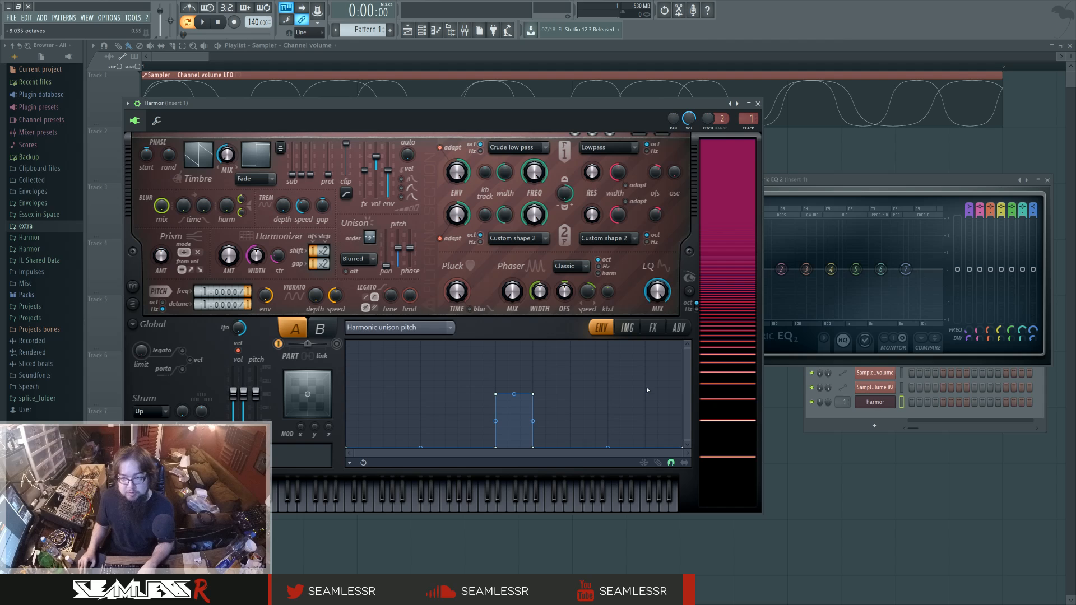
left_click(853, 182)
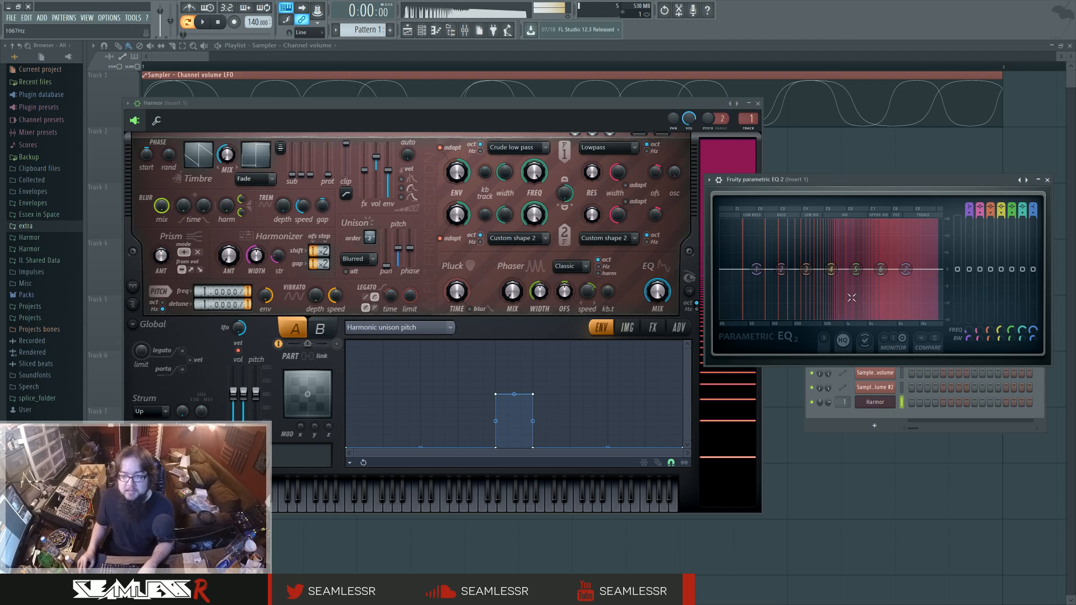
Widen the block in the Harmonic unison pitch curve toward the higher harmonics and check the effect in the EQ spectrum.
left_click(530, 395)
left_click_drag(528, 446, 613, 460)
left_click_drag(533, 394, 644, 395)
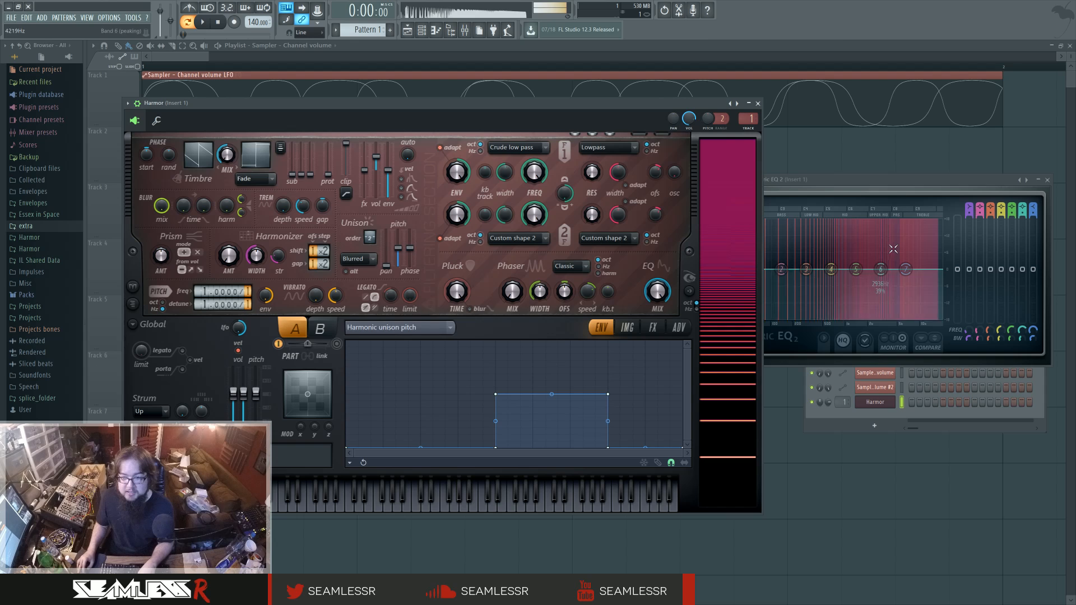
left_click(908, 182)
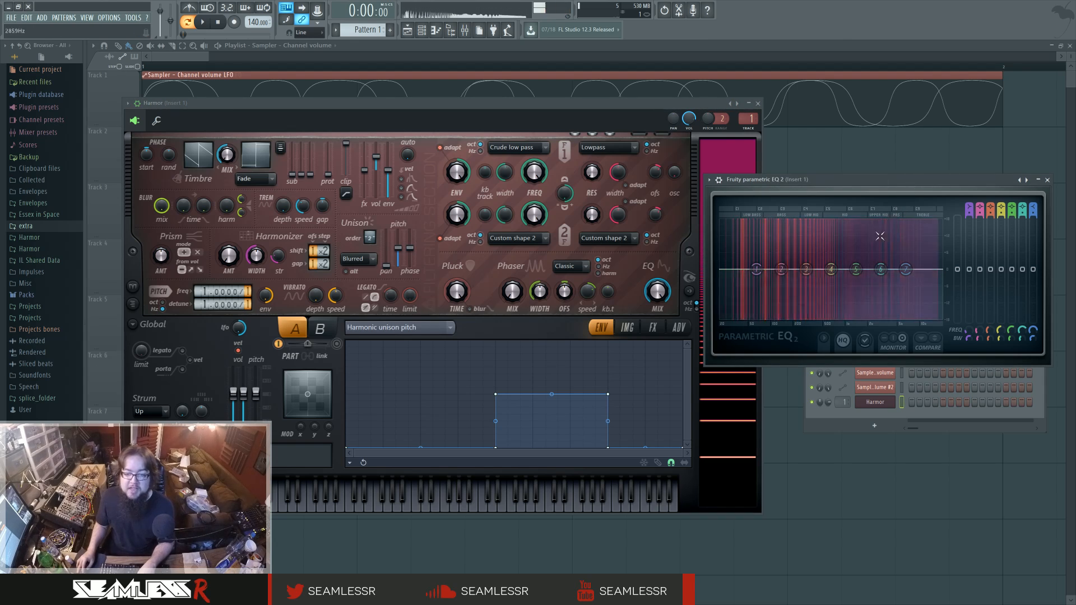
left_click(551, 323)
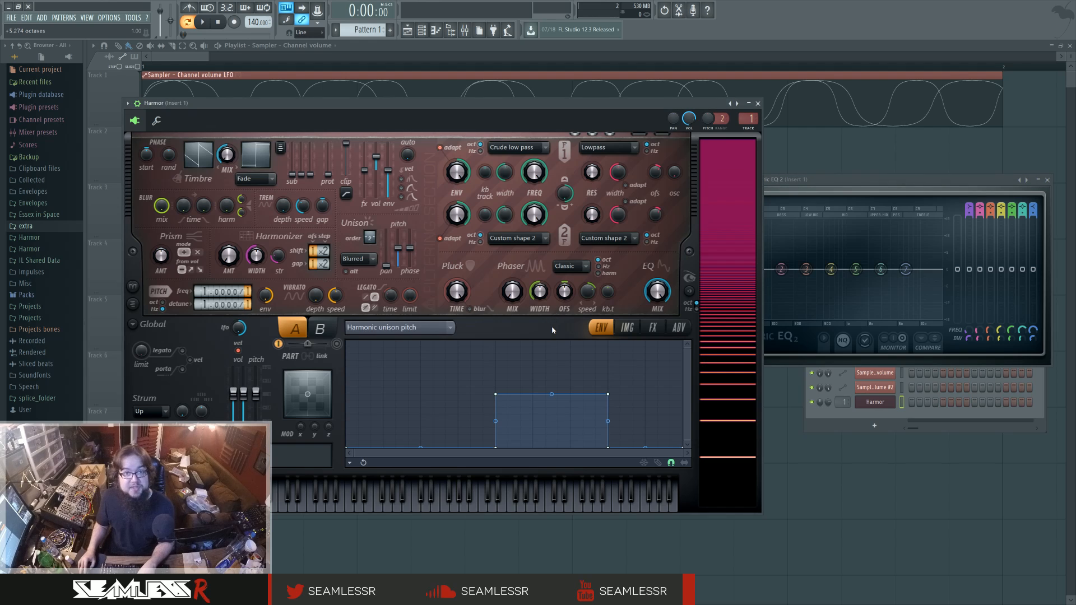
Reshape the top of the unison pitch block into a slope falling to the minimum and bend it into a concave decay.
left_click_drag(609, 393, 608, 361)
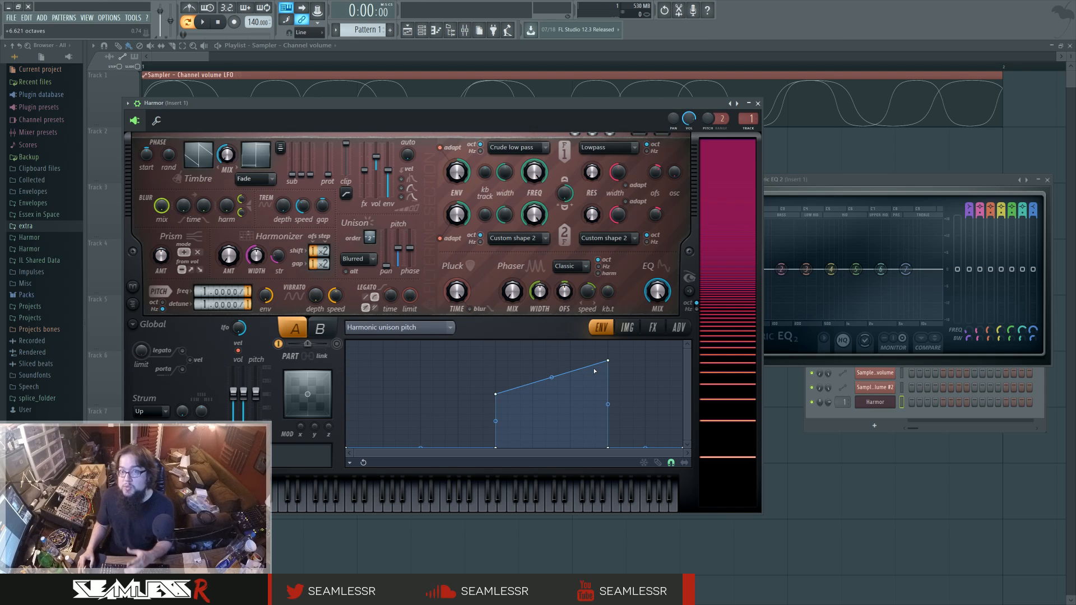
left_click(832, 186)
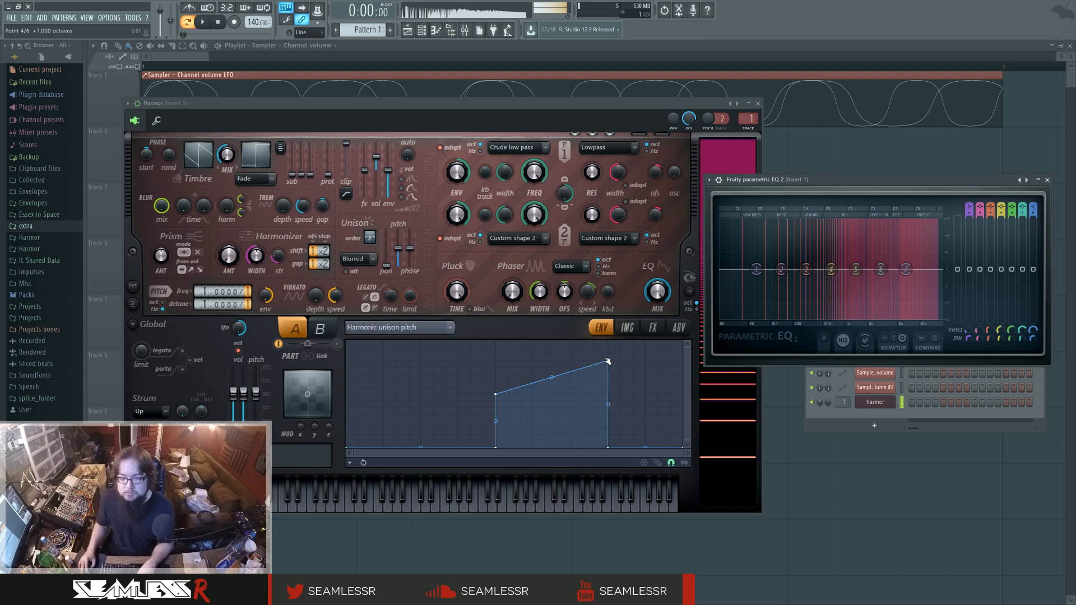
left_click_drag(608, 361, 610, 450)
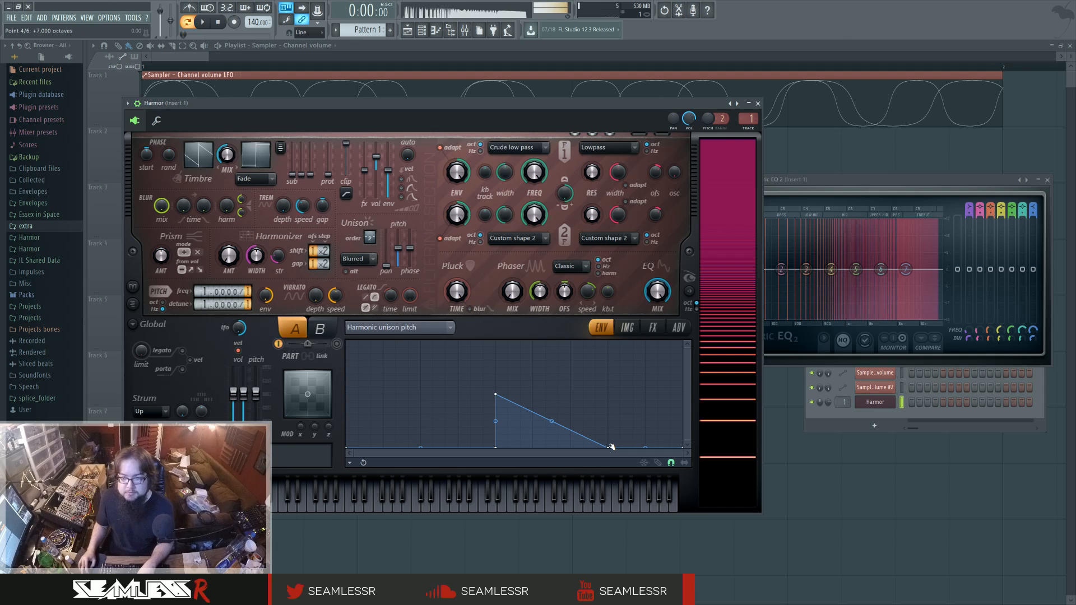
left_click_drag(552, 424, 553, 443)
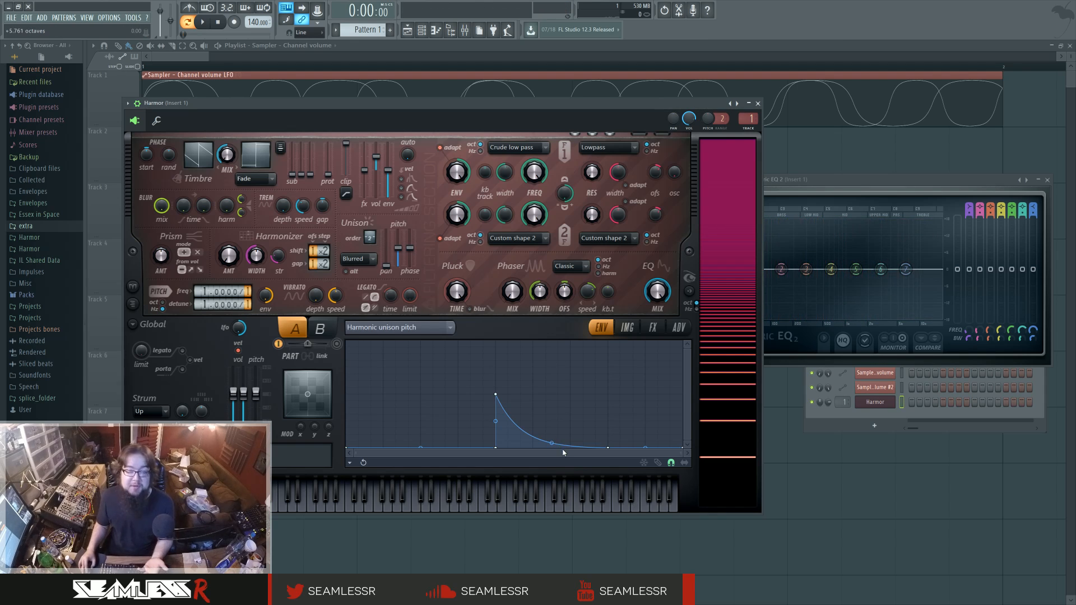
Close Harmor to work in Sytrus beside the EQ window, and set operator 2's frequency ratio to 2.0300.
left_click(758, 104)
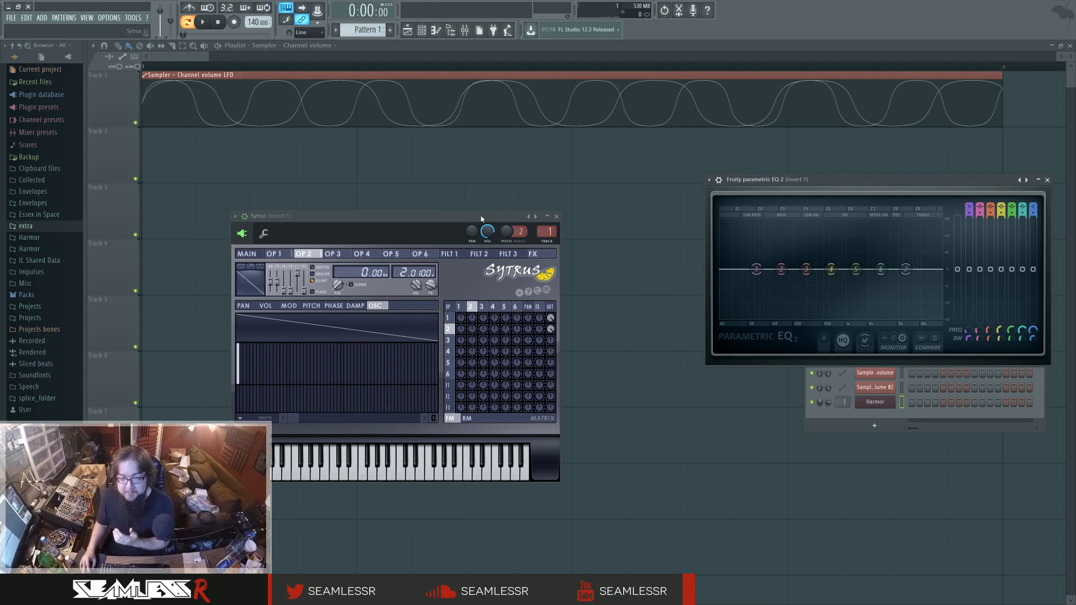
left_click_drag(482, 230, 571, 193)
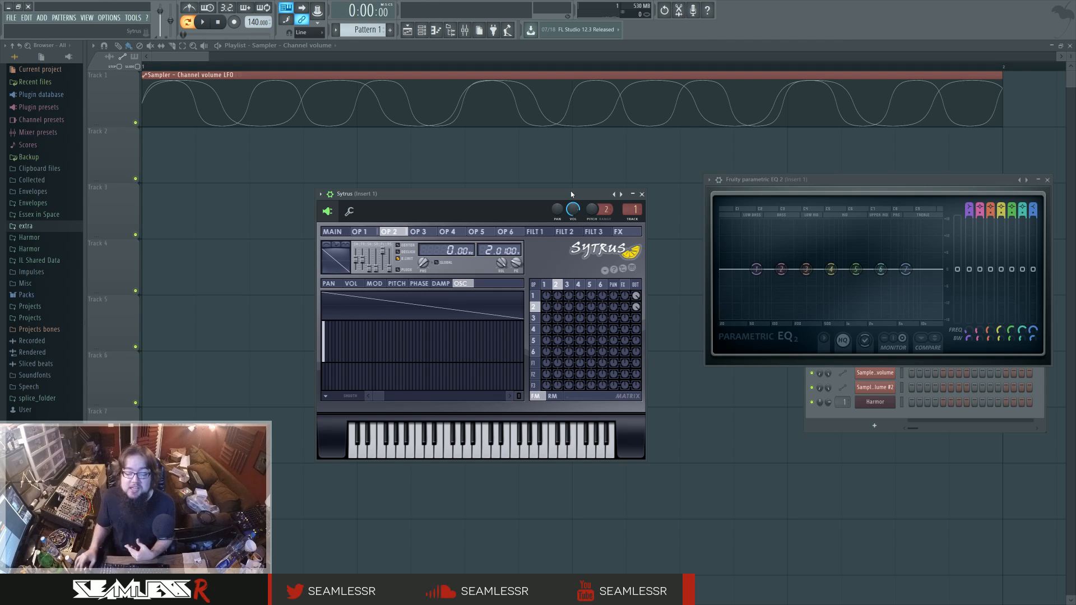
left_click_drag(578, 192, 581, 193)
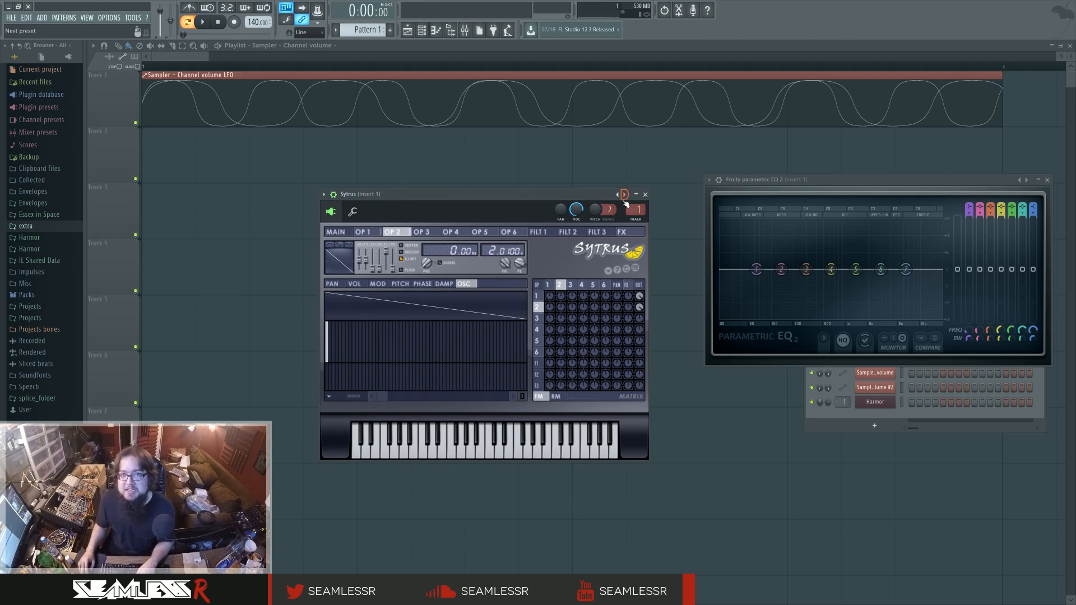
left_click(548, 284)
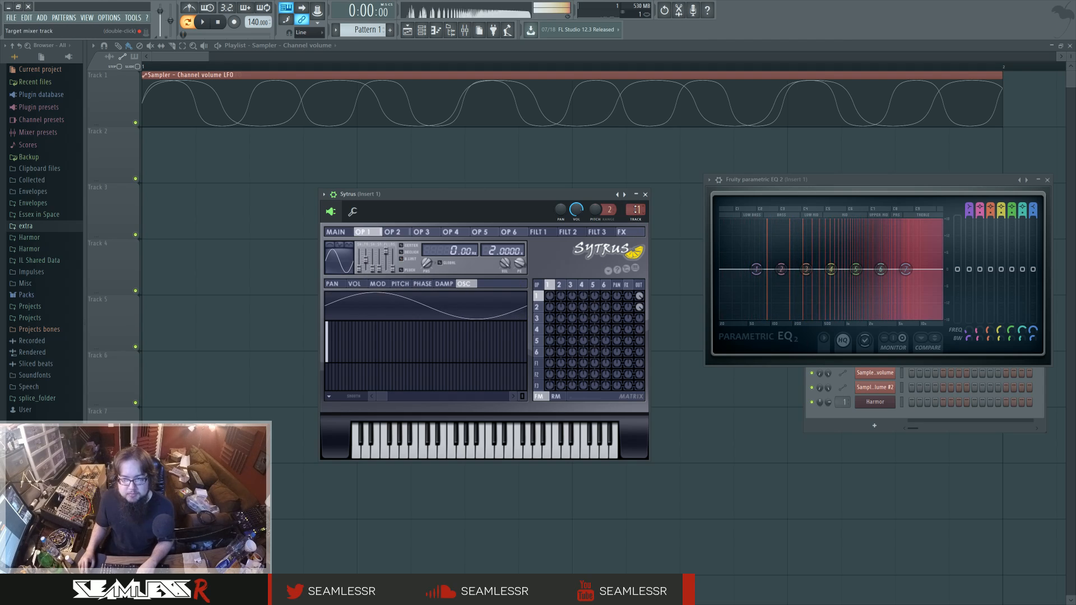
left_click(560, 285)
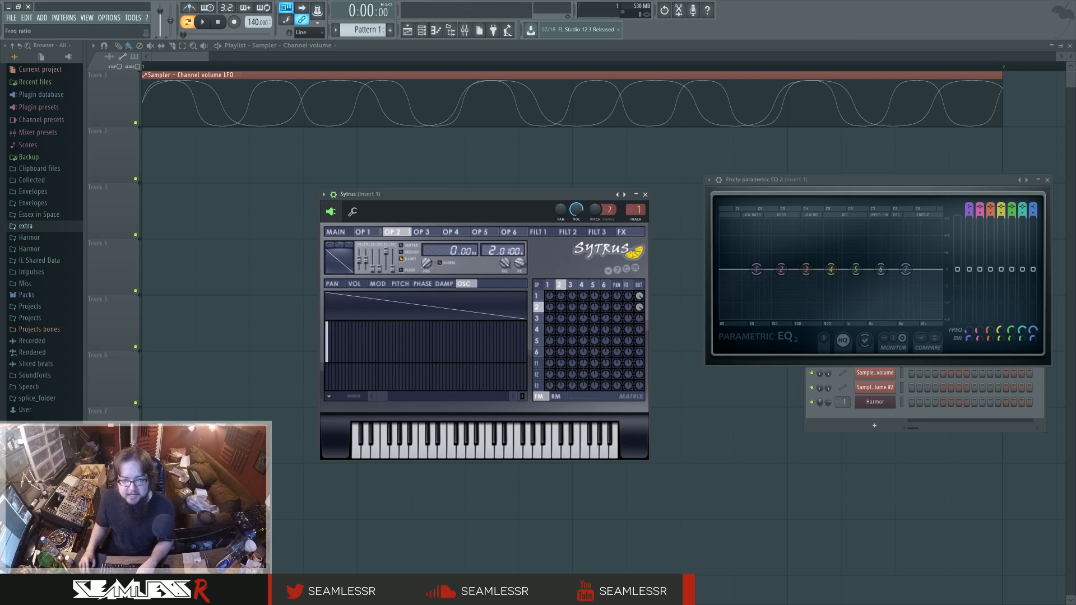
Show the mixer and load Fruity Limiter into slot 2 of Insert 1, keeping its window clear of Sytrus.
key("F9")
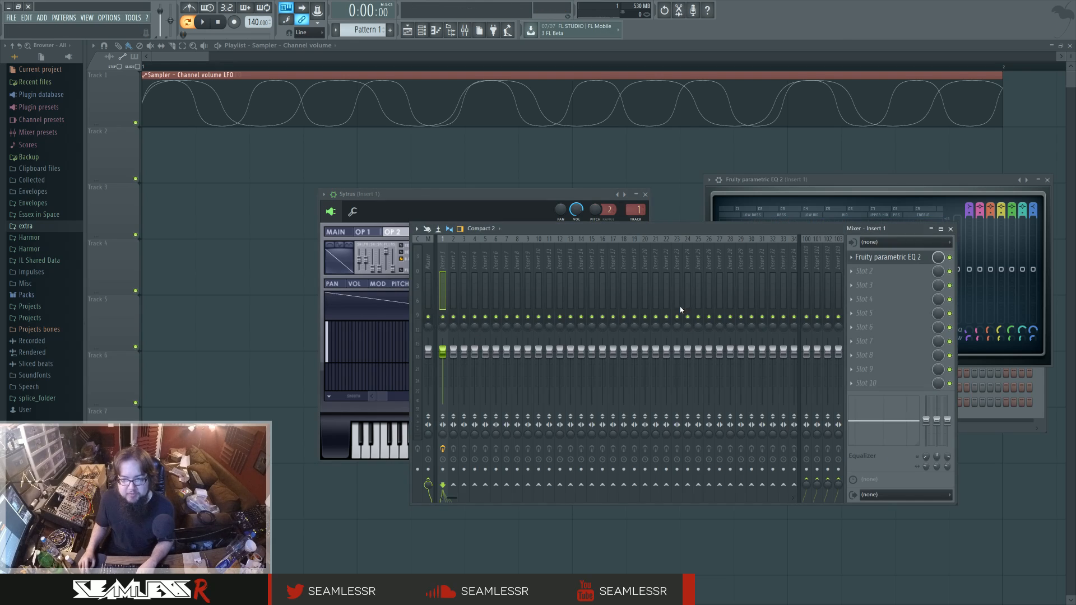
left_click_drag(694, 246, 575, 294)
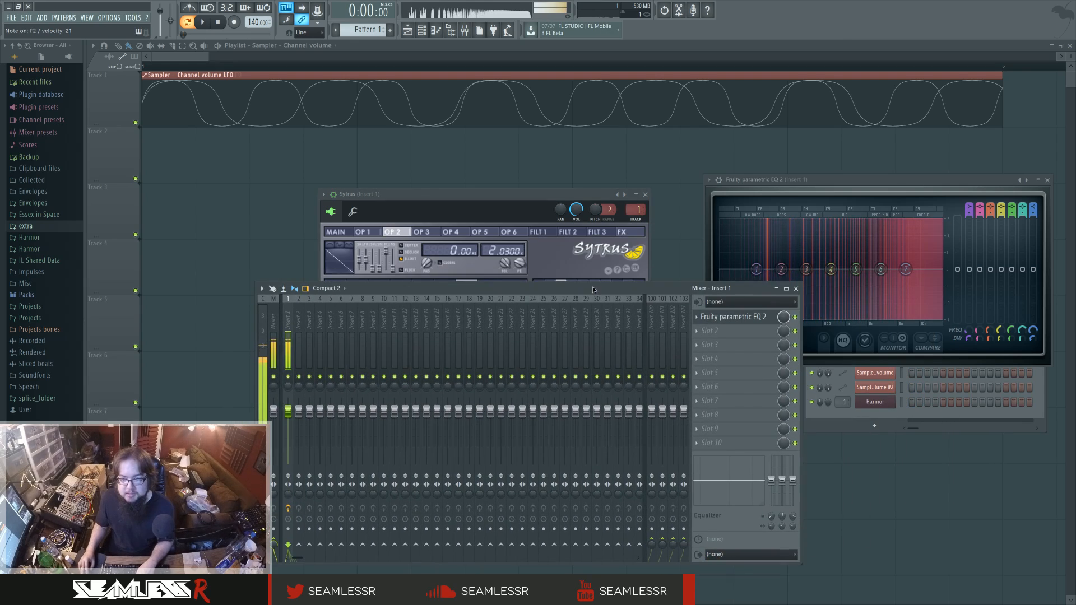
left_click(711, 330)
mouse_move(728, 343)
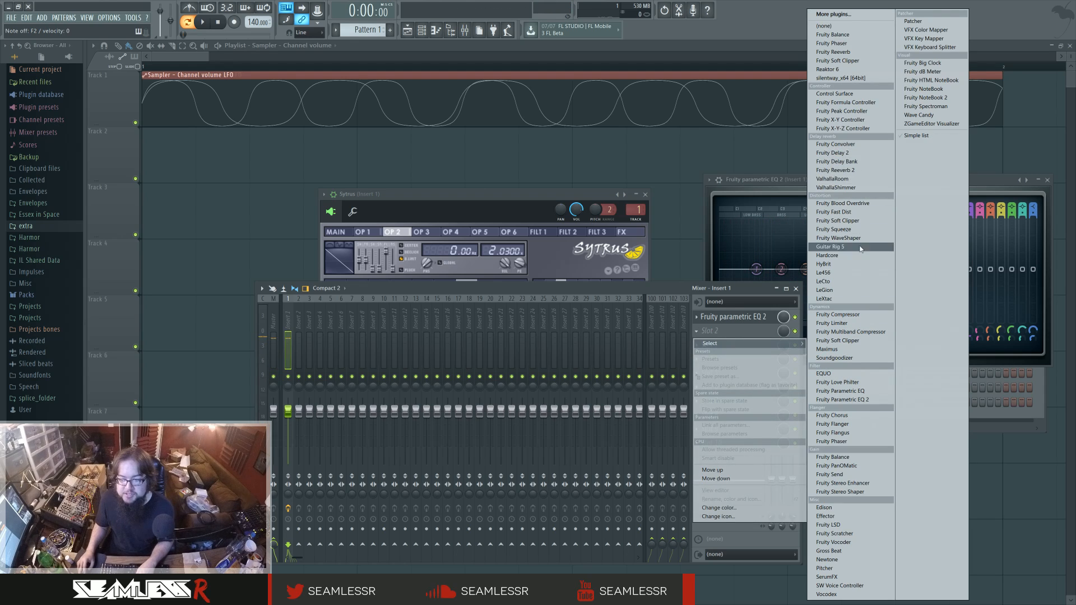
left_click(841, 323)
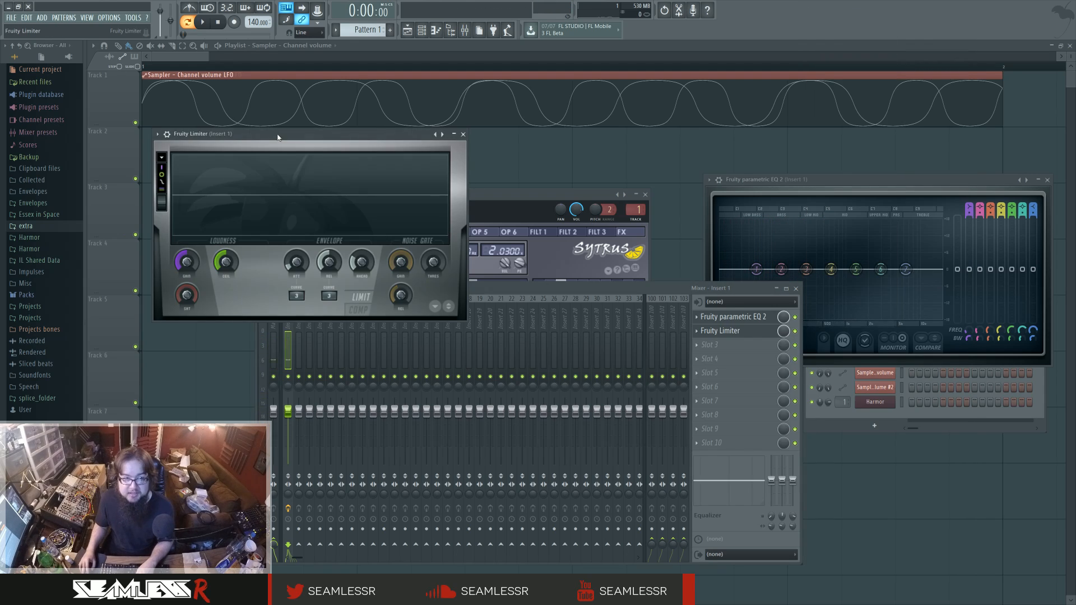
left_click_drag(275, 147, 507, 310)
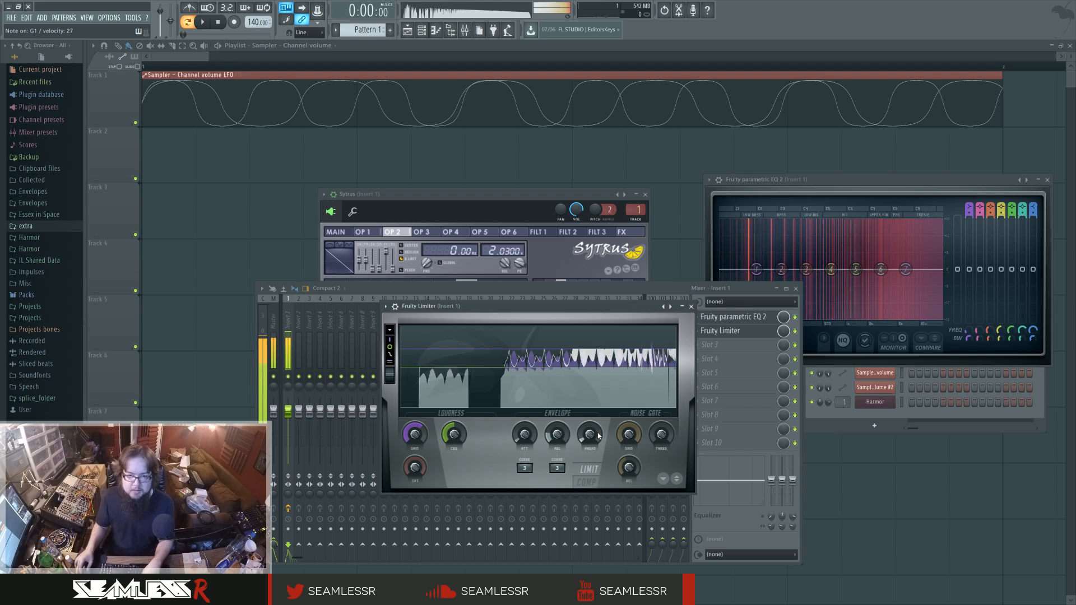
Adjust operator 1's output level in Sytrus and set operator 2's frequency ratio to 2.0000.
left_click(532, 202)
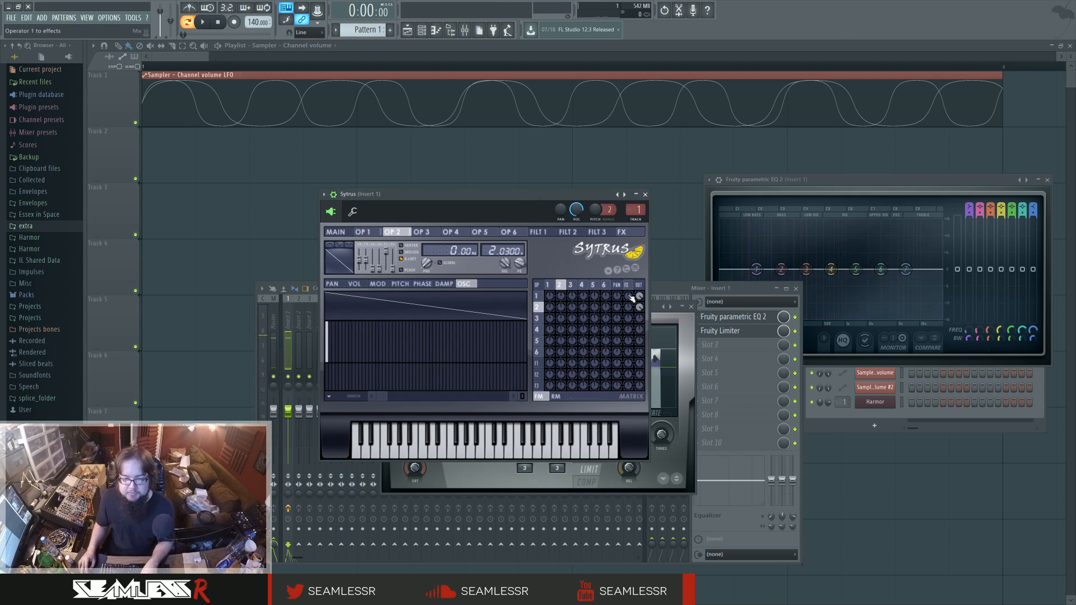
left_click_drag(639, 296, 639, 305)
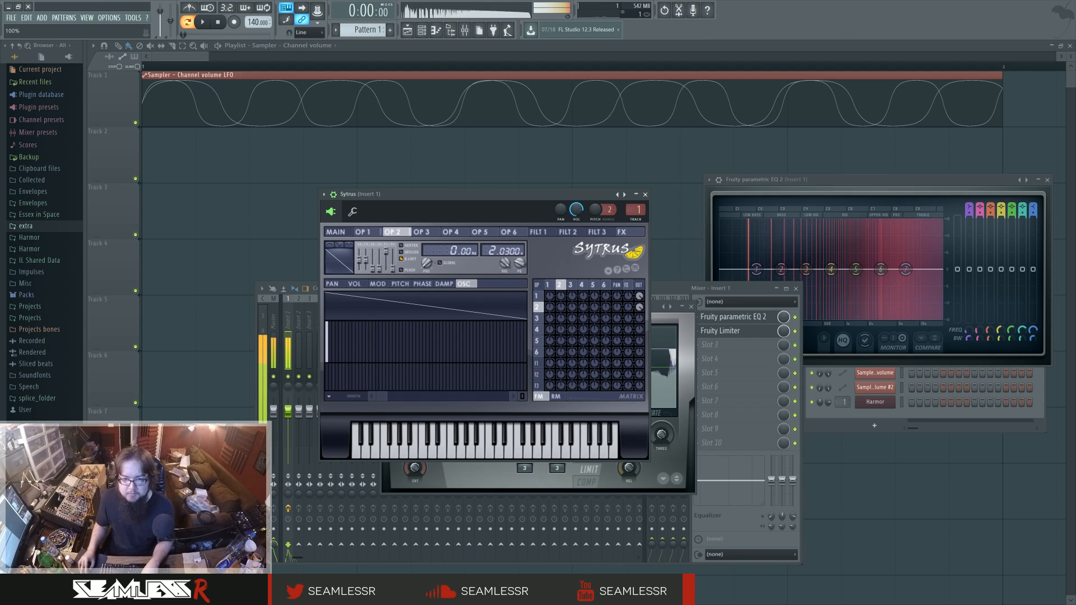
left_click(547, 285)
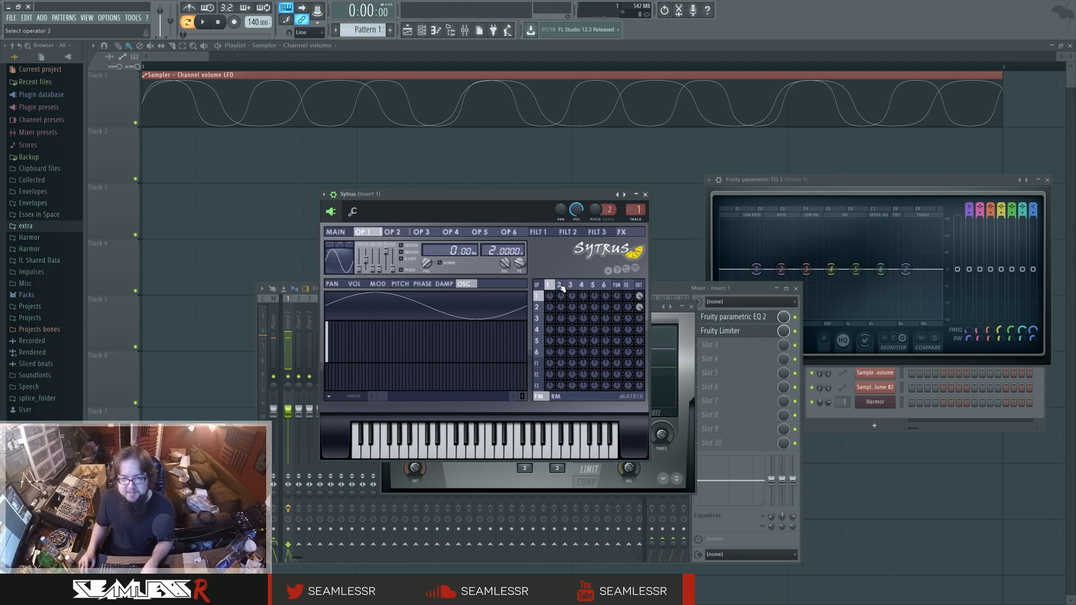
left_click(561, 286)
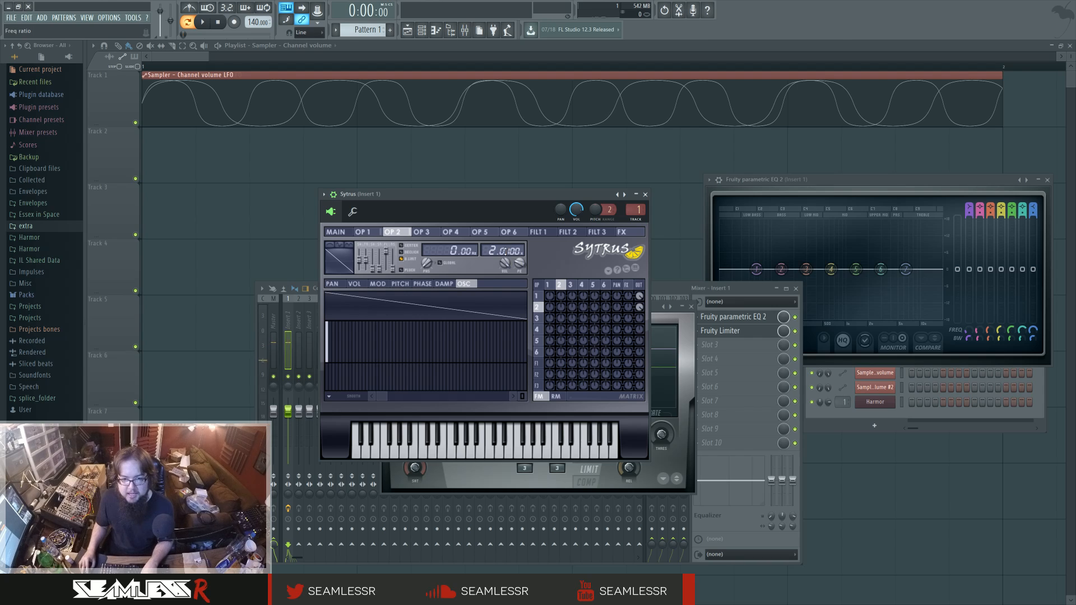
Convert operator 2's sawtooth shape to sine harmonics and randomize the phases of those harmonics.
right_click(339, 267)
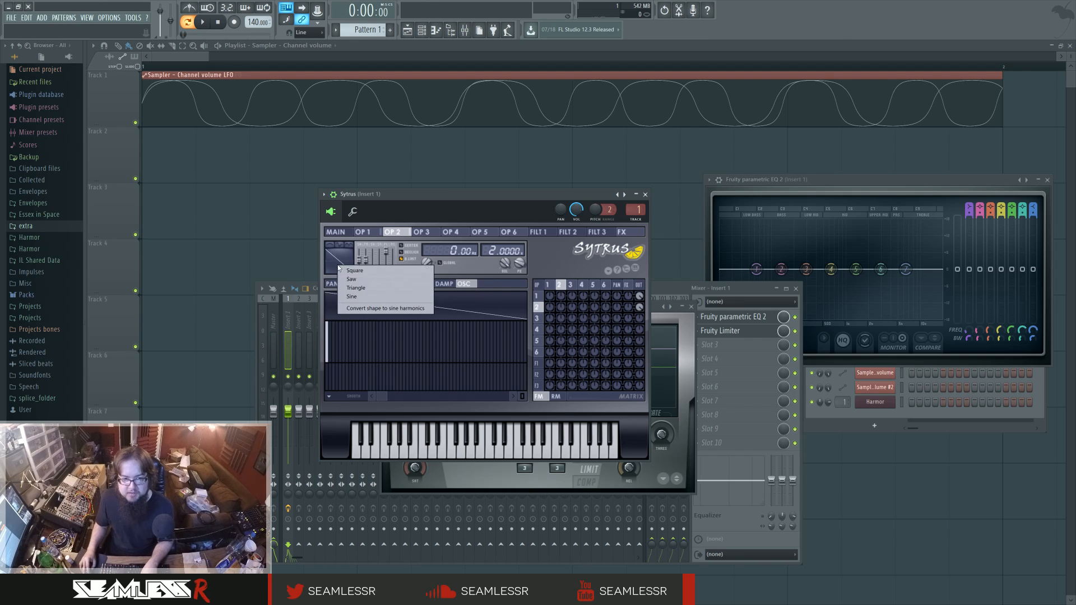
left_click(390, 309)
right_click(334, 393)
left_click(367, 509)
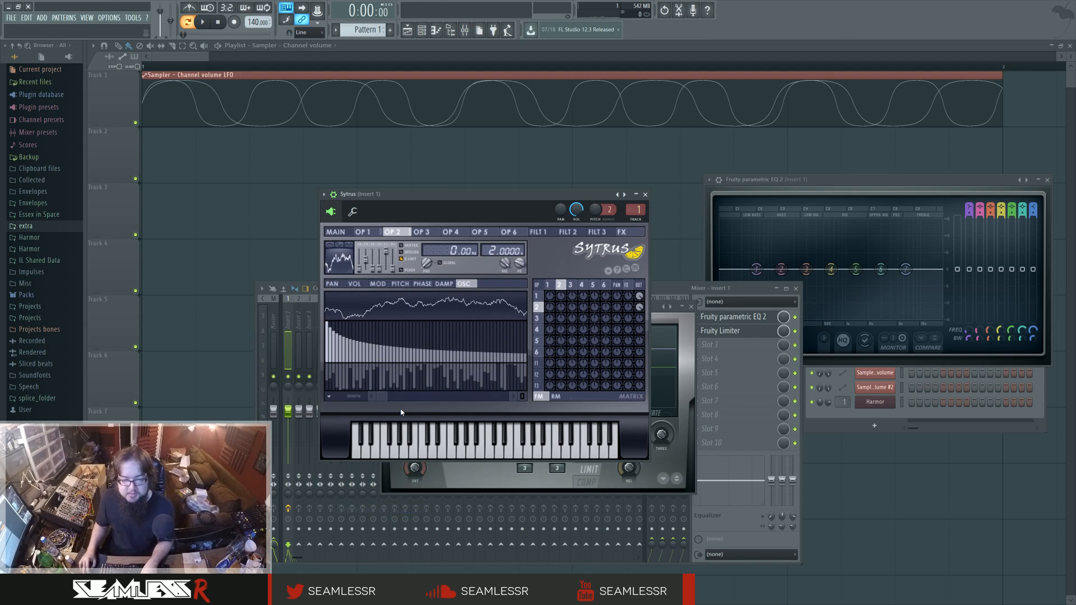
Replace Fruity Limiter in slot 2 of Insert 1 with Fruity WaveShaper.
left_click(697, 331)
mouse_move(703, 344)
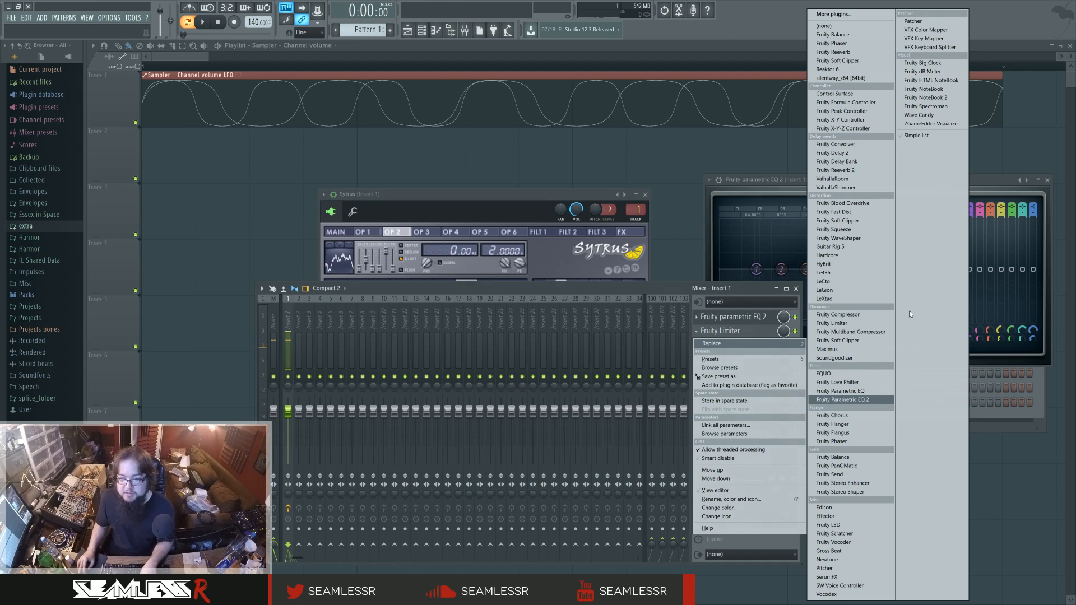
left_click(871, 237)
left_click_drag(441, 345, 441, 318)
Set Sytrus operator 1's frequency ratio to 2.0200.
left_click(549, 230)
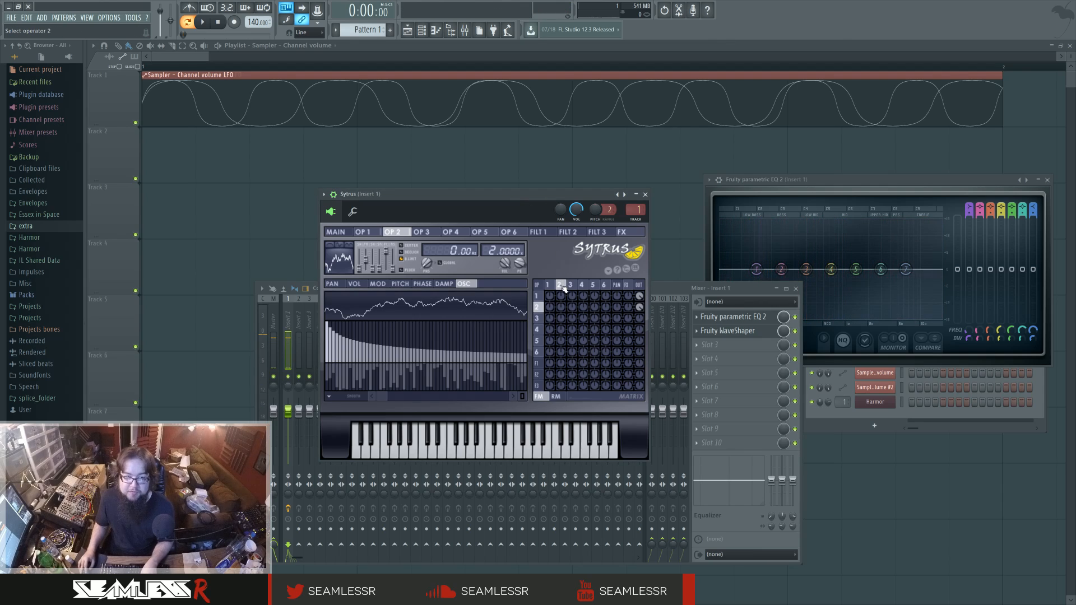
left_click(540, 295)
left_click_drag(508, 252, 506, 252)
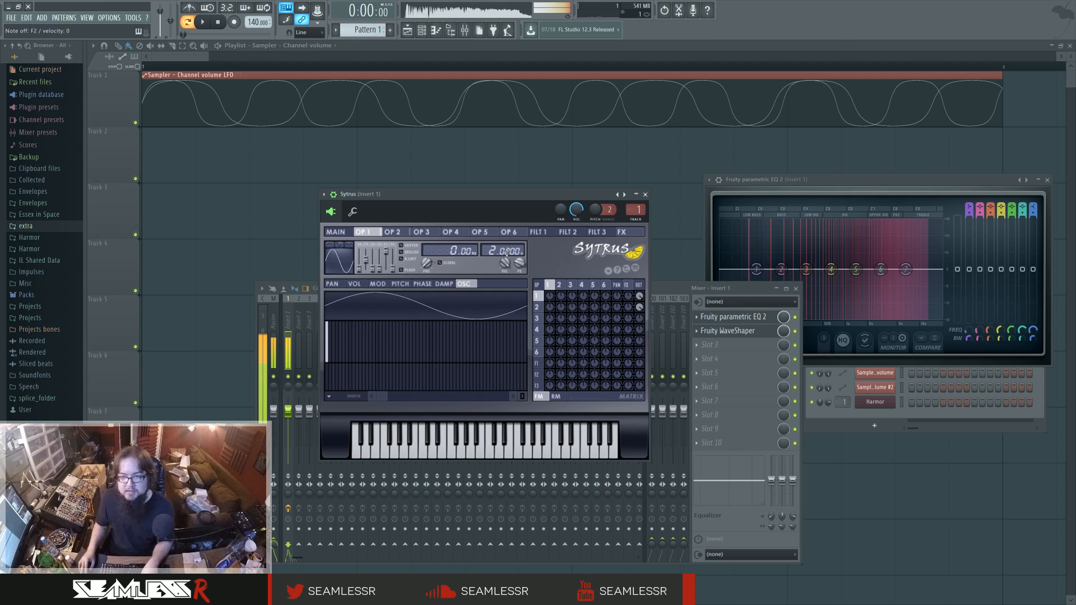
Mute mixer track Insert 1 and bring its Fruity parametric EQ 2 forward to examine the spectrum.
left_click(745, 316)
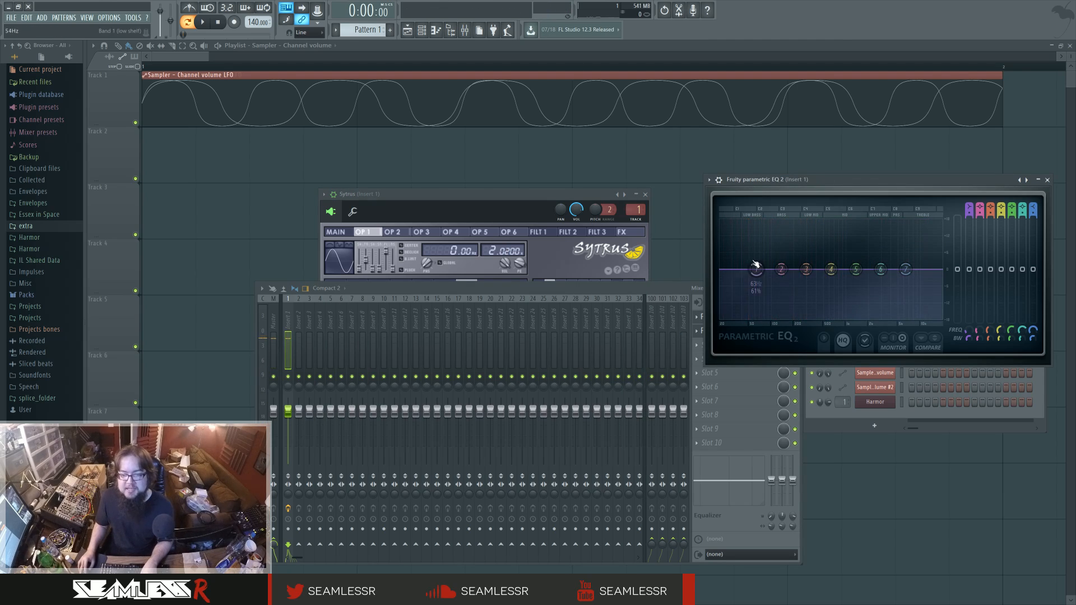
left_click(287, 396)
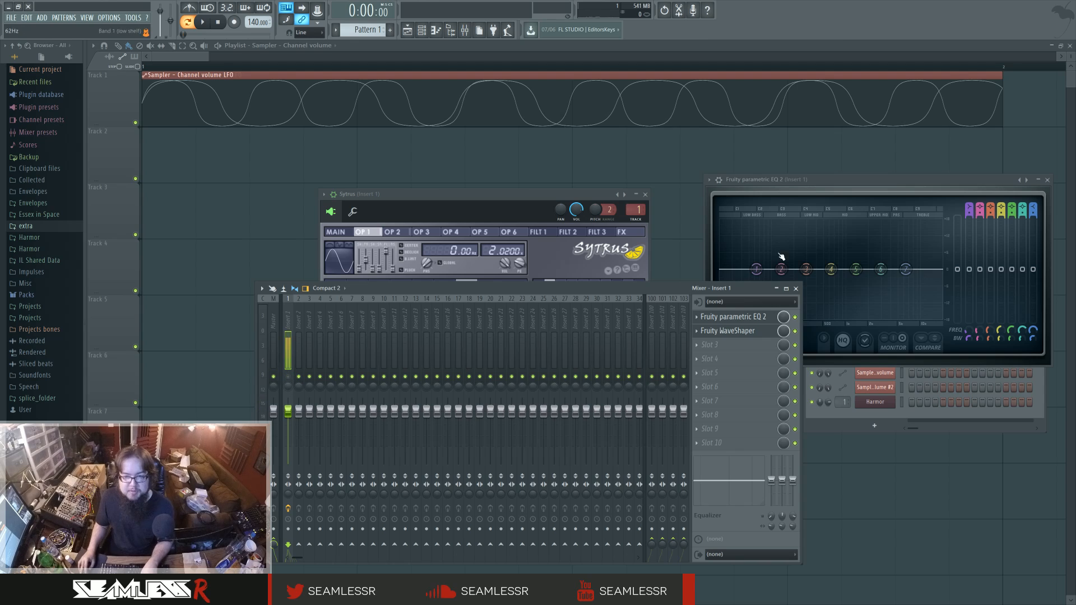
left_click(807, 280)
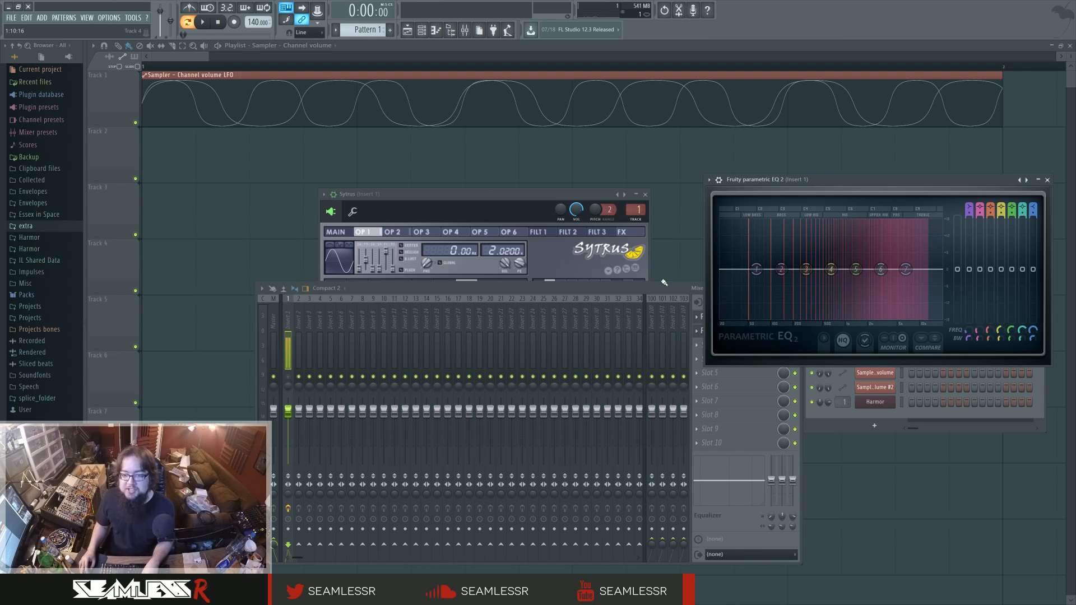
Move the mixer clear of the parametric EQ and check the Fruity WaveShaper in slot 2 of Insert 1.
left_click_drag(660, 294, 560, 278)
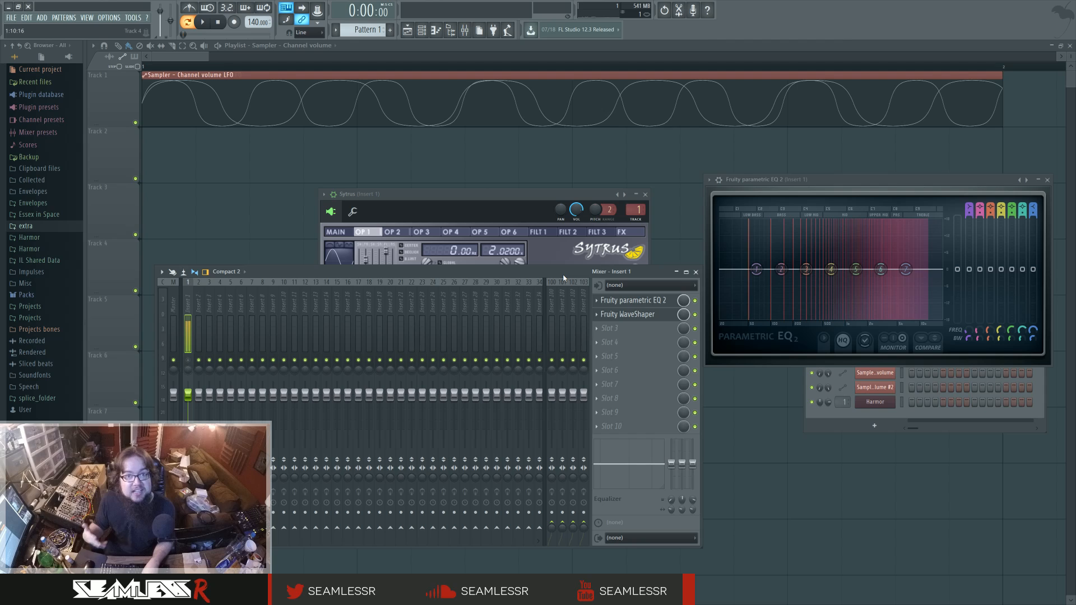
left_click(628, 316)
left_click(629, 317)
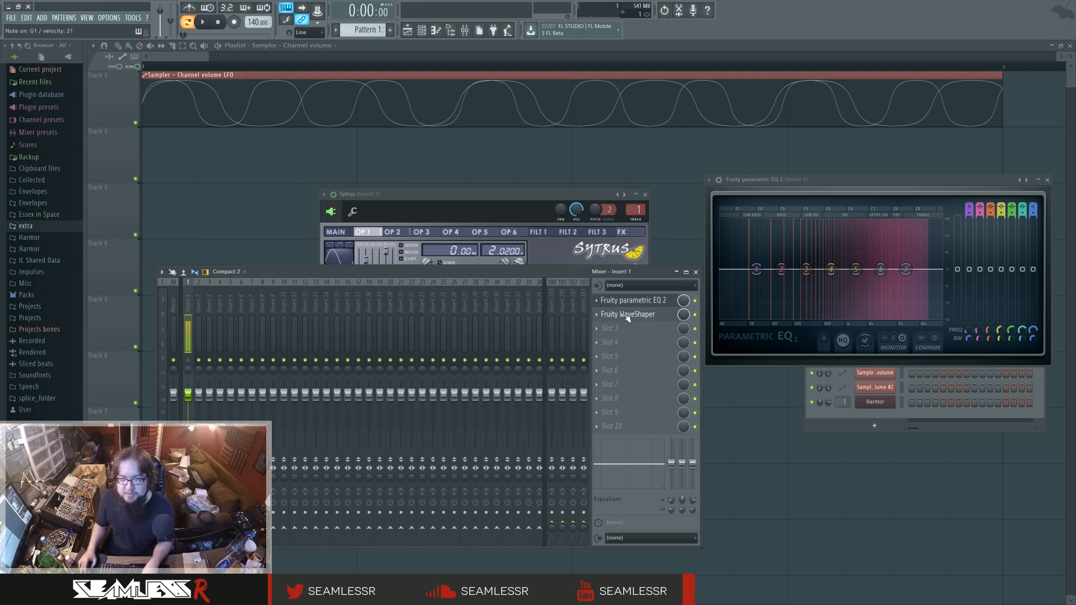
Bring Sytrus forward, compare operators 1 and 2, and play a note to examine their combined spectrum in the EQ.
left_click(520, 197)
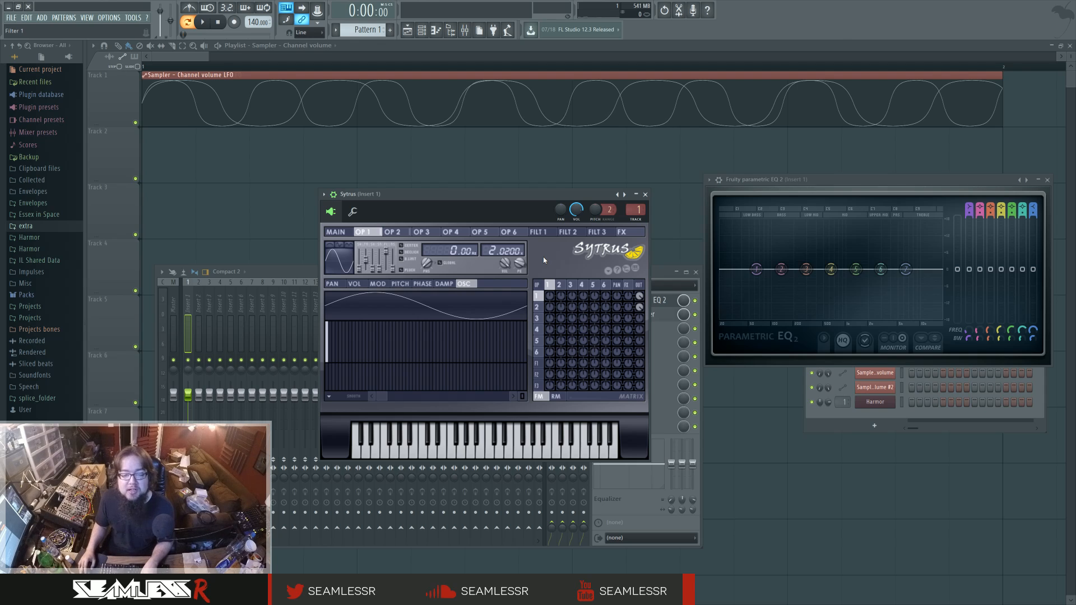
left_click(560, 285)
left_click(554, 286)
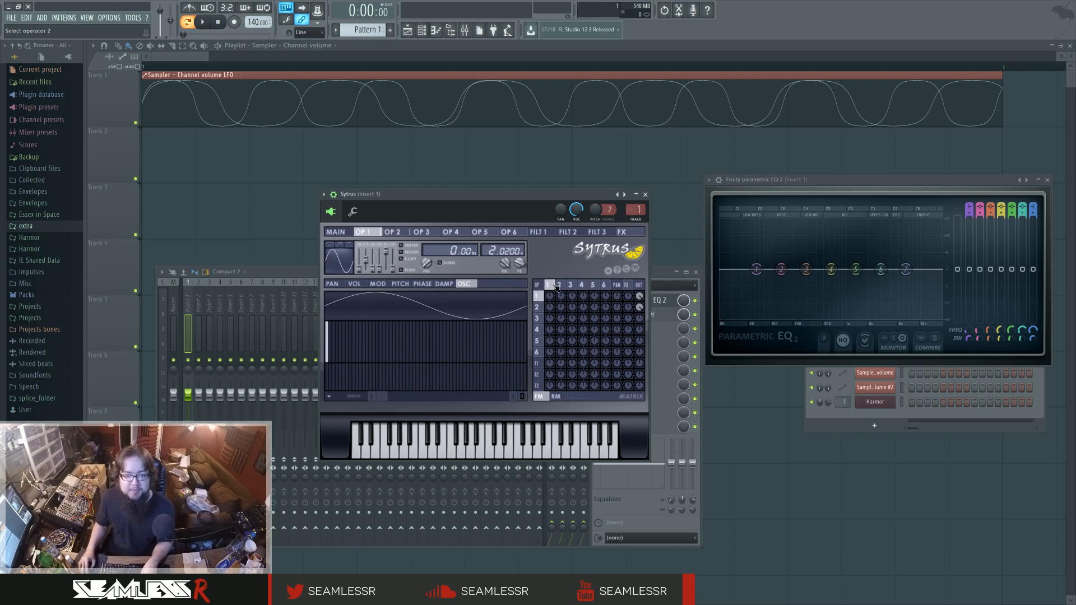
left_click(560, 286)
left_click(555, 286)
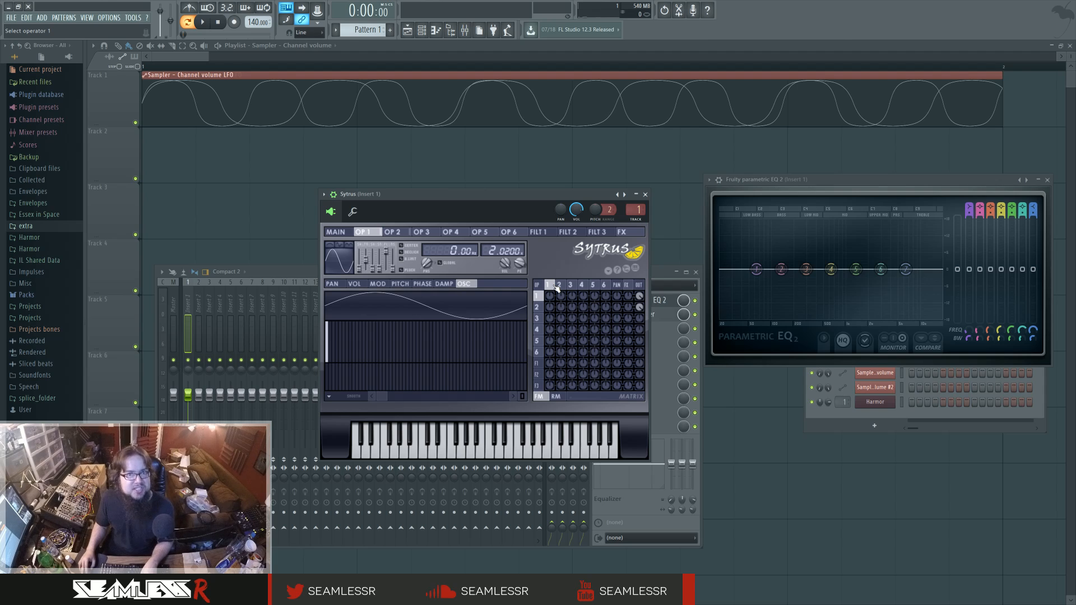
key("b")
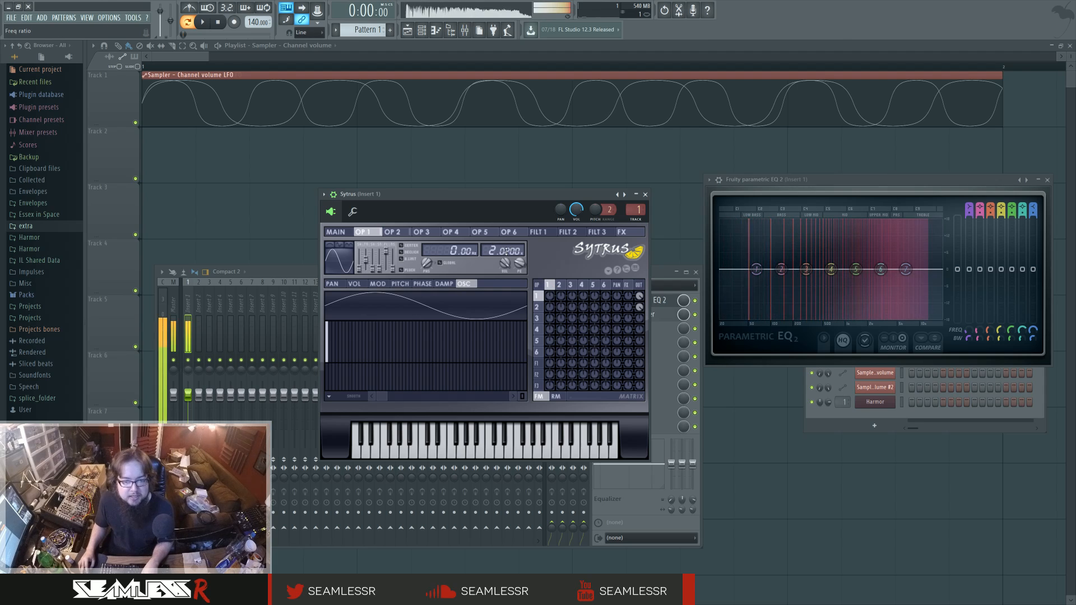
Compare operator 1 with operator 2 in Sytrus and set operator 1's frequency ratio to 1.9300.
mouse_move(506, 252)
left_mouse_down()
mouse_move(506, 265)
mouse_move(508, 231)
mouse_move(507, 270)
mouse_move(508, 243)
left_mouse_up()
left_click(561, 285)
left_click(563, 285)
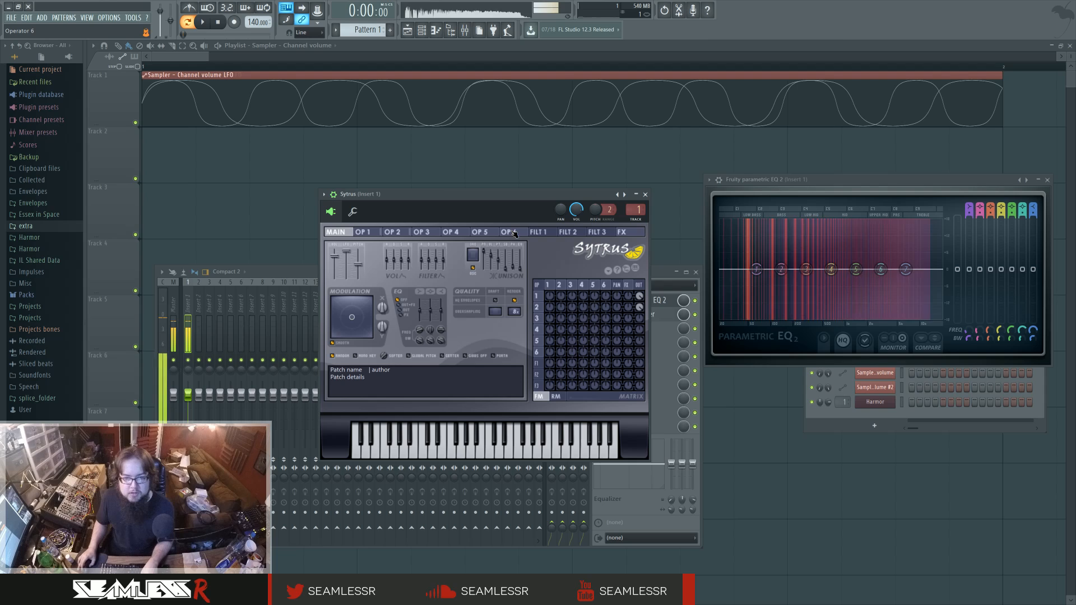
left_click(563, 285)
left_click(547, 284)
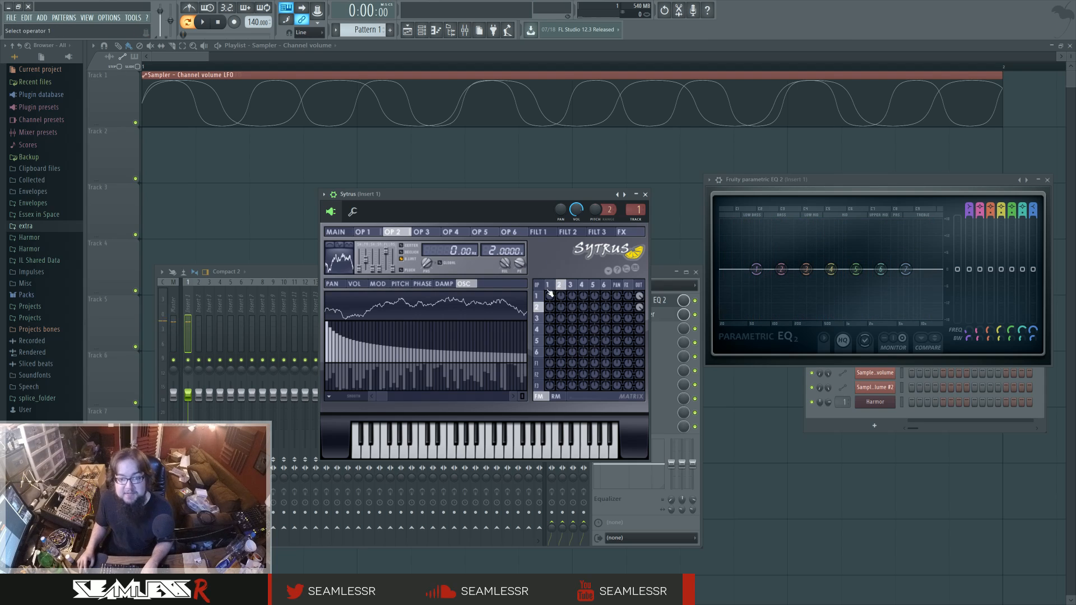
left_click_drag(507, 249, 508, 254)
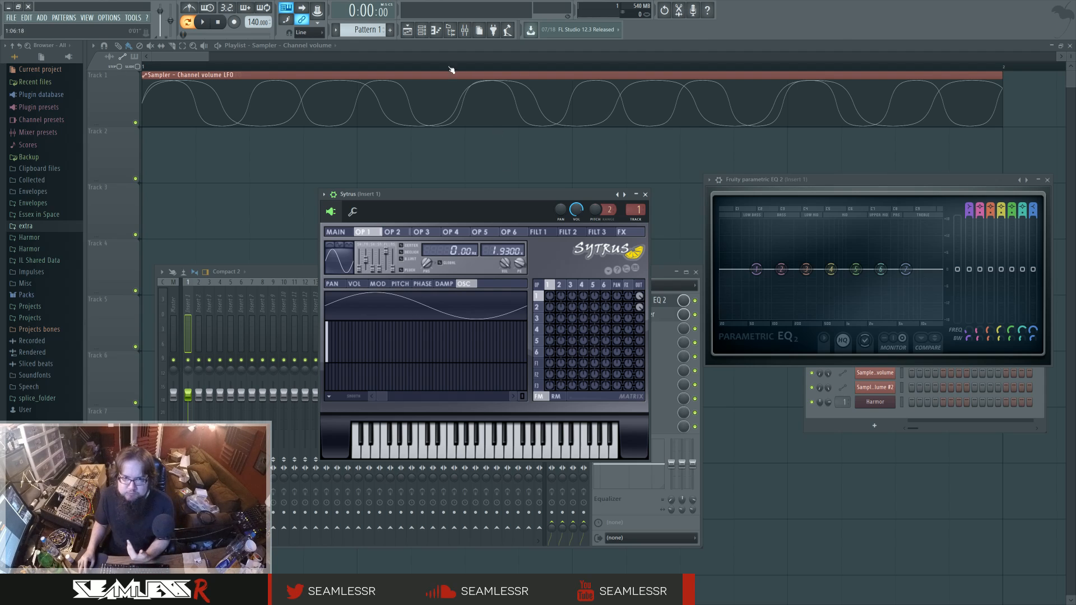
View Harmor's harmonic unison pitch envelope and partials display, close Harmor, and reopen Sytrus.
left_click(874, 401)
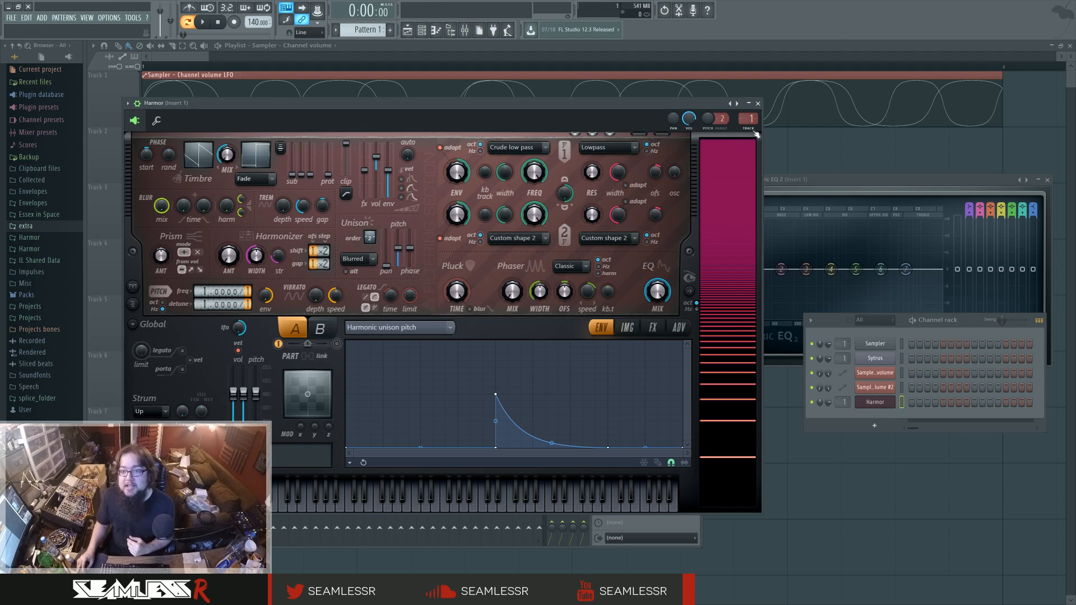
left_click(758, 103)
left_click(634, 305)
left_click(635, 305)
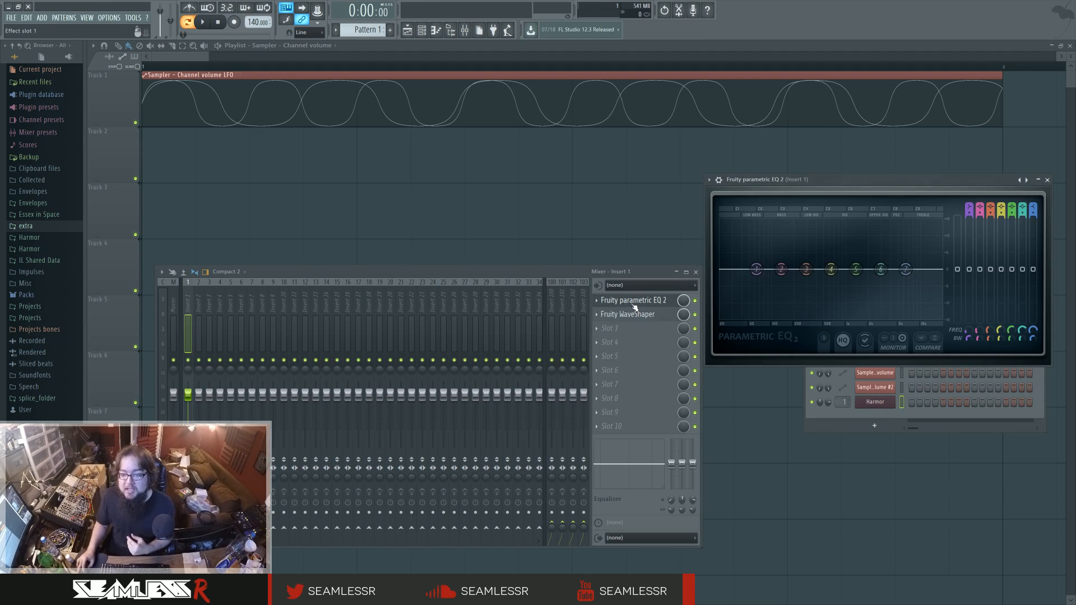
left_click(422, 31)
left_click(875, 358)
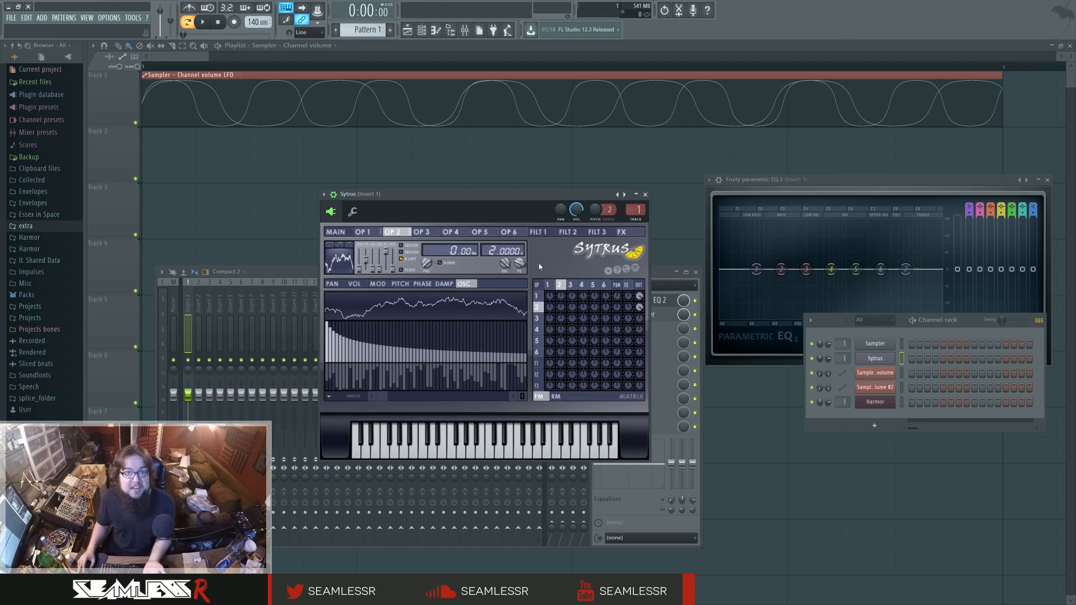
Reset Sytrus operator 2's oscillator to a plain sawtooth shape, audition it, and switch to operator 1.
left_click(348, 267)
left_click(391, 286)
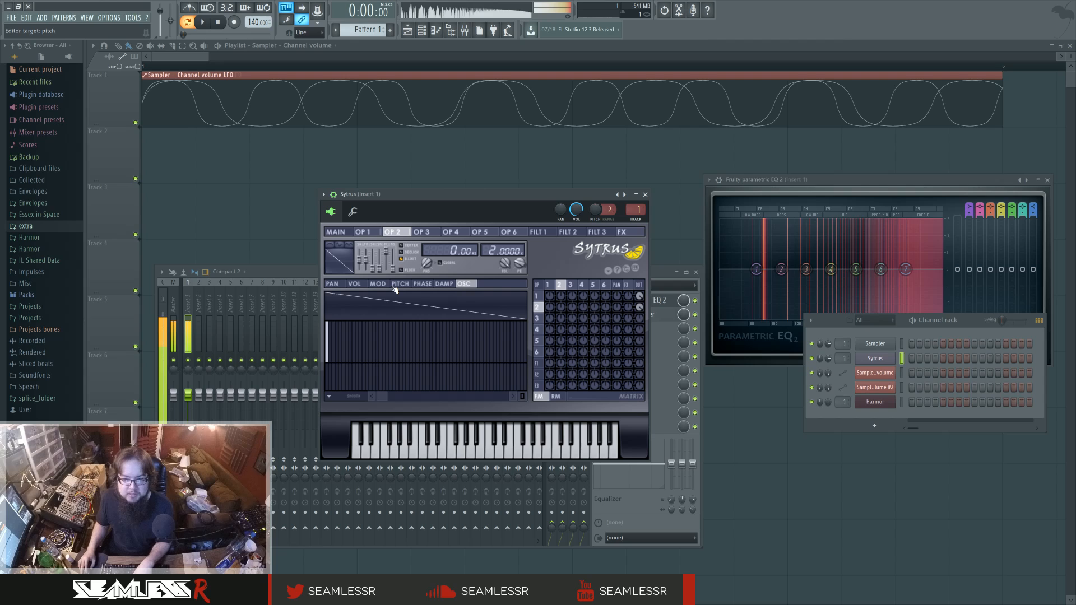
left_click(548, 284)
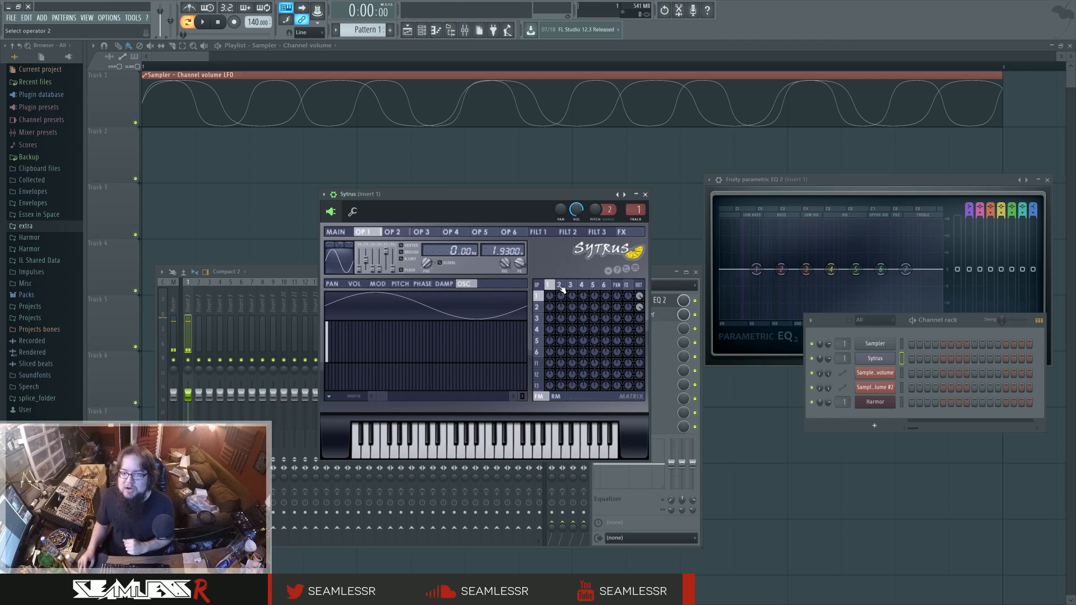